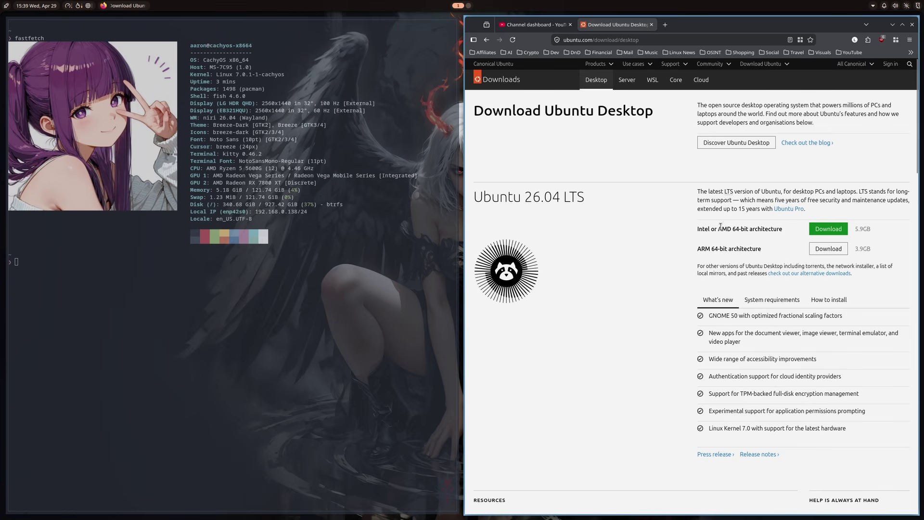
Start downloading Ubuntu Desktop 26.04 LTS for 64-bit Intel/AMD and switch to workspace 2
{"action": "left_click", "coordinate": [824, 233]}
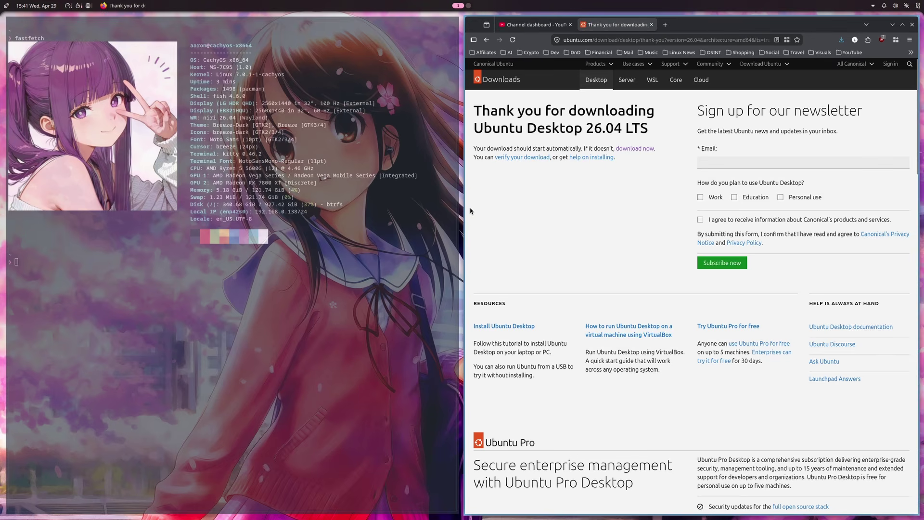
{"action": "key", "text": "super+2"}
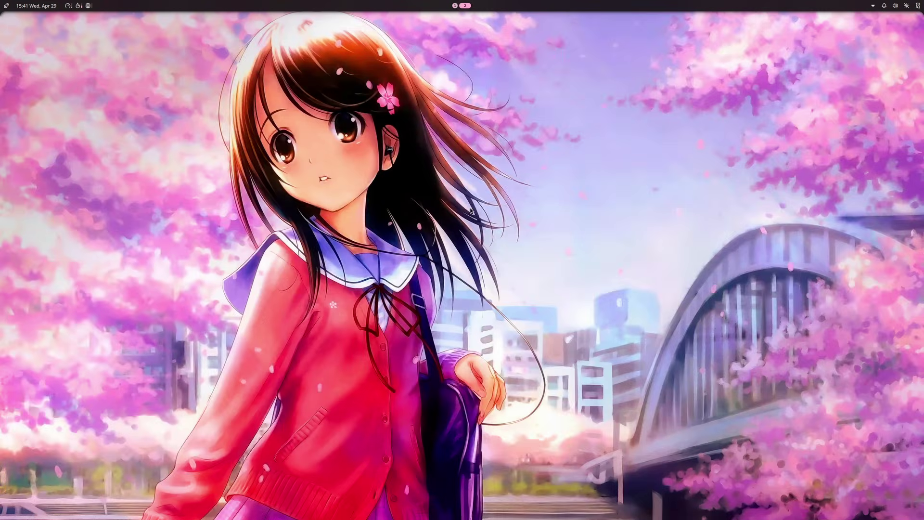
Launch Virtual Machine Manager and start a new VM from ubuntu-26.04-desktop-amd64.iso in Downloads
{"action": "key", "text": "super+space"}
{"action": "type", "text": "virt"}
{"action": "key", "text": "Return"}
{"action": "left_click", "coordinate": [14, 51]}
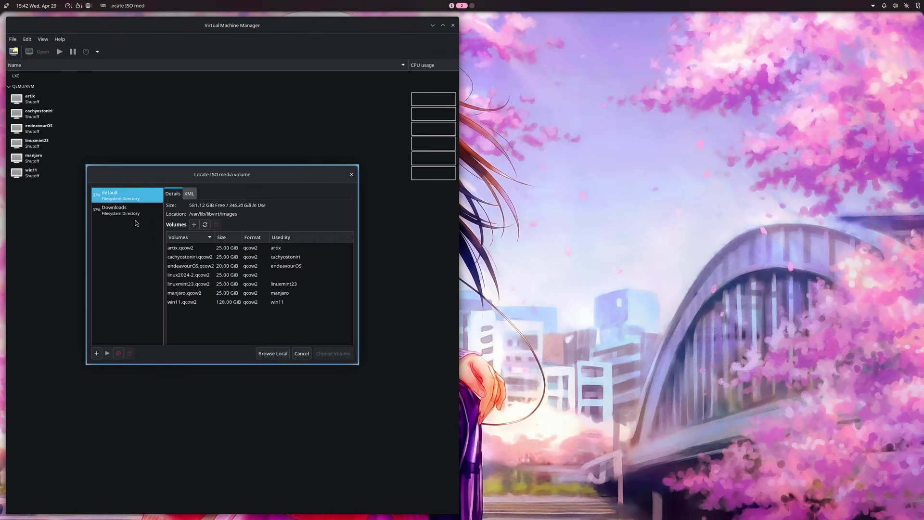
{"action": "left_click", "coordinate": [131, 212]}
{"action": "scroll", "coordinate": [188, 265], "scroll_direction": "down", "scroll_amount": 1}
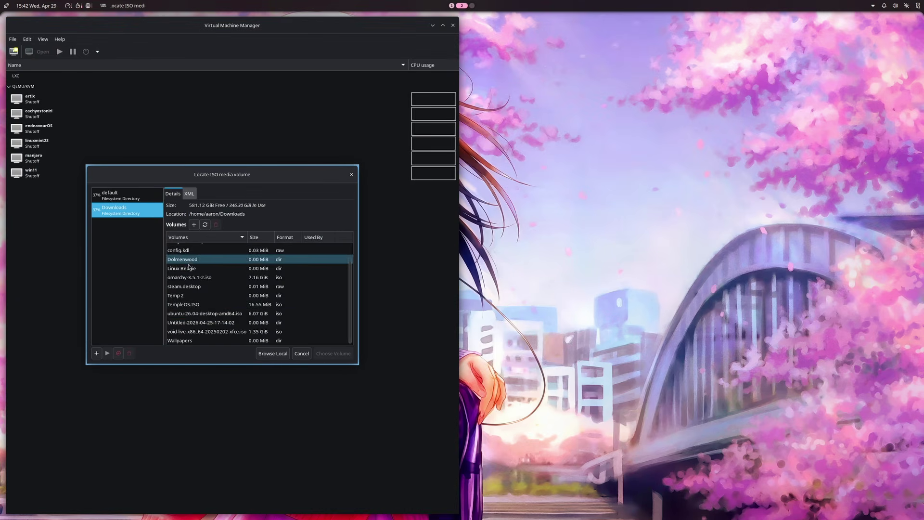
{"action": "left_click", "coordinate": [194, 314]}
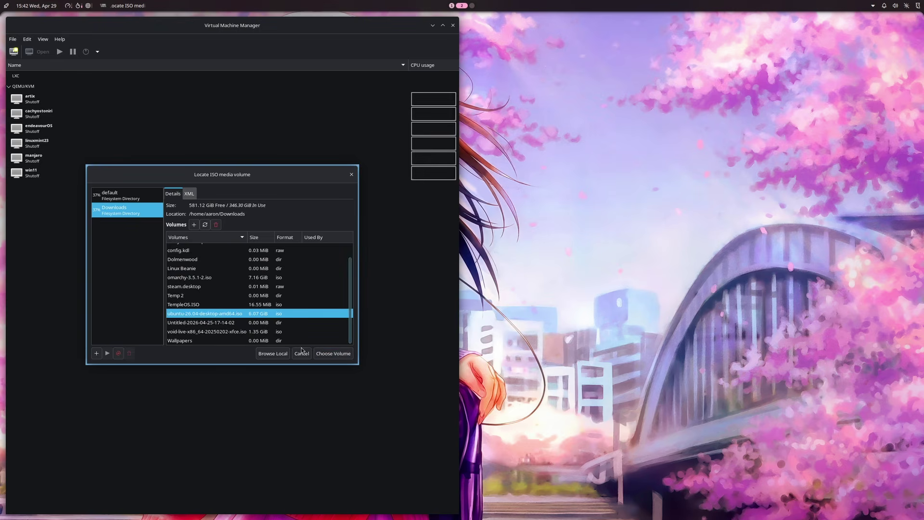
{"action": "left_click", "coordinate": [322, 353]}
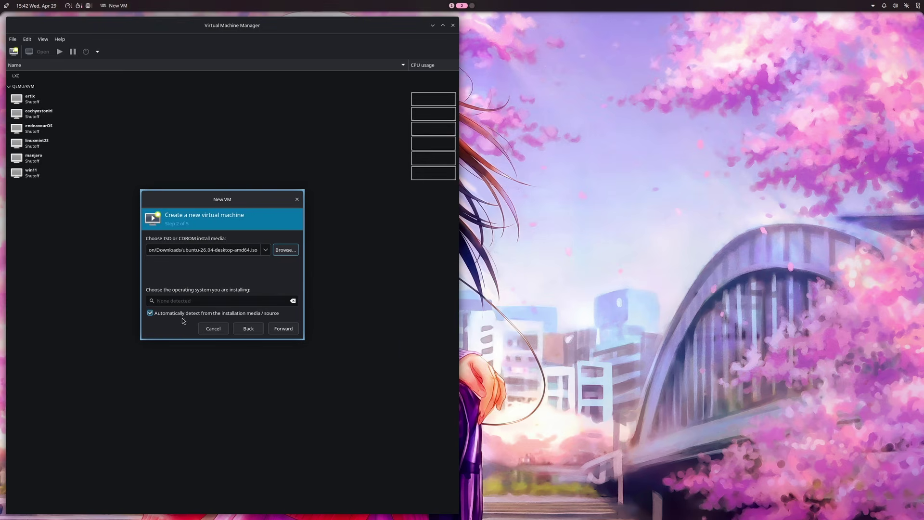
Turn off OS auto-detection and set the operating system to Generic Linux 2024
{"action": "left_click", "coordinate": [151, 313]}
{"action": "left_click", "coordinate": [158, 303]}
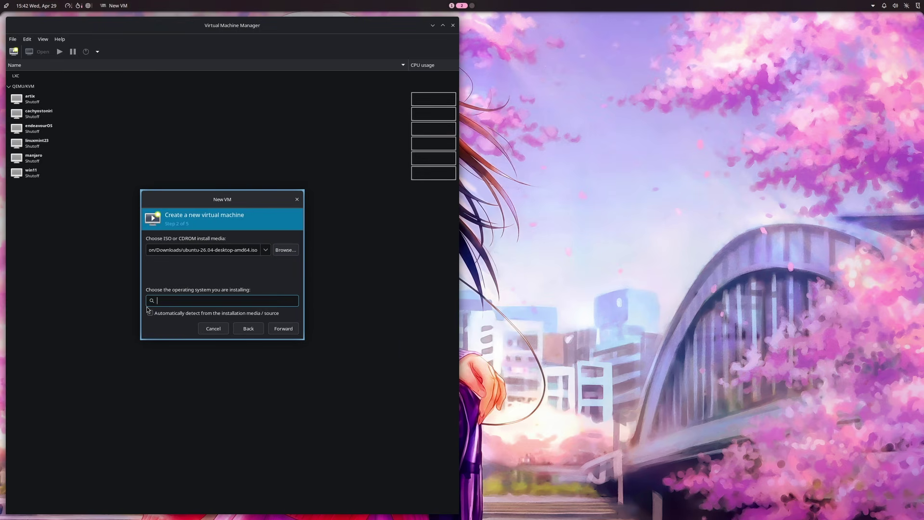
{"action": "type", "text": "gne"}
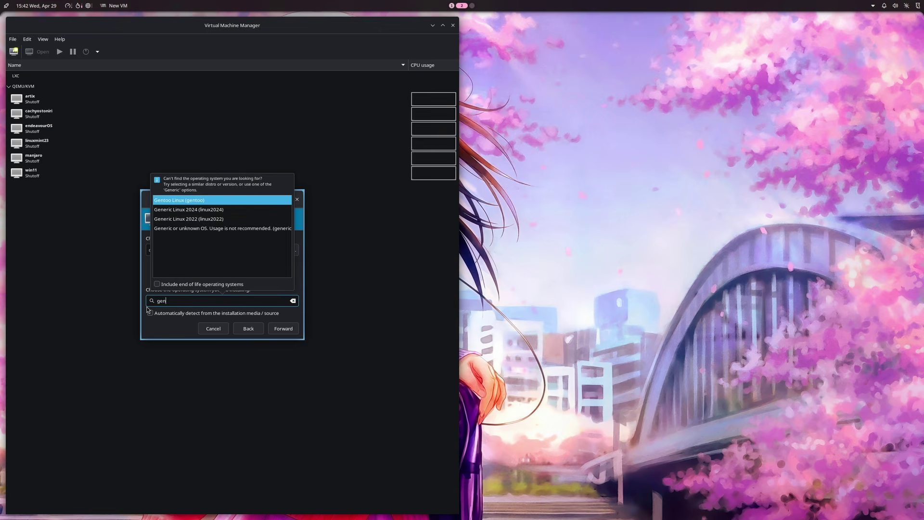
{"action": "left_click", "coordinate": [188, 200]}
{"action": "left_click", "coordinate": [280, 329]}
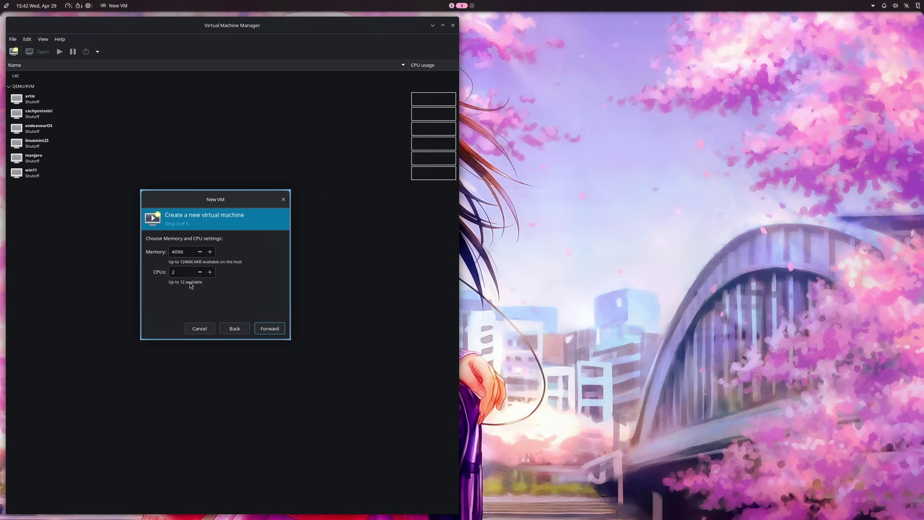
Give the VM 16000 MiB of memory and 4 CPUs
{"action": "left_click_drag", "start_coordinate": [193, 254], "coordinate": [164, 254]}
{"action": "type", "text": "160"}
{"action": "left_click", "coordinate": [212, 275]}
{"action": "left_click", "coordinate": [212, 275]}
{"action": "left_click", "coordinate": [271, 329]}
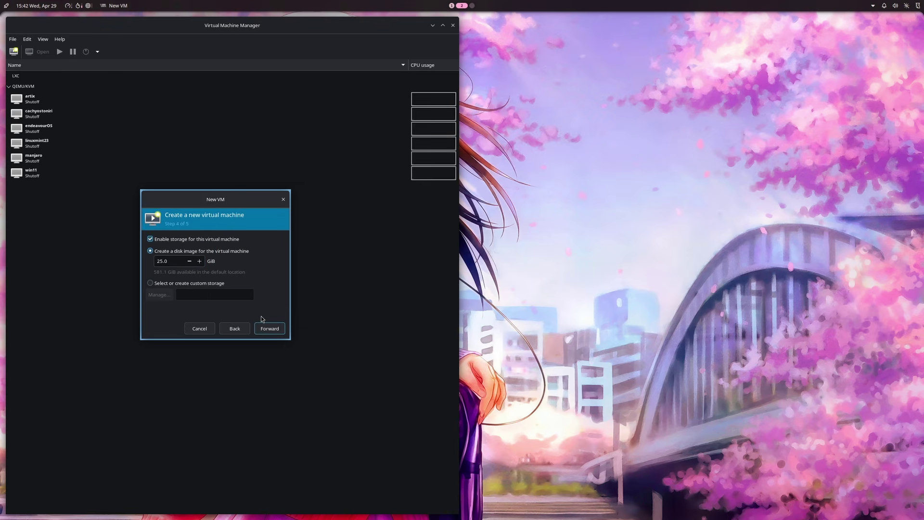
Keep the 25 GiB disk, name the VM ubuntu2604, and create and start it
{"action": "left_click", "coordinate": [277, 329]}
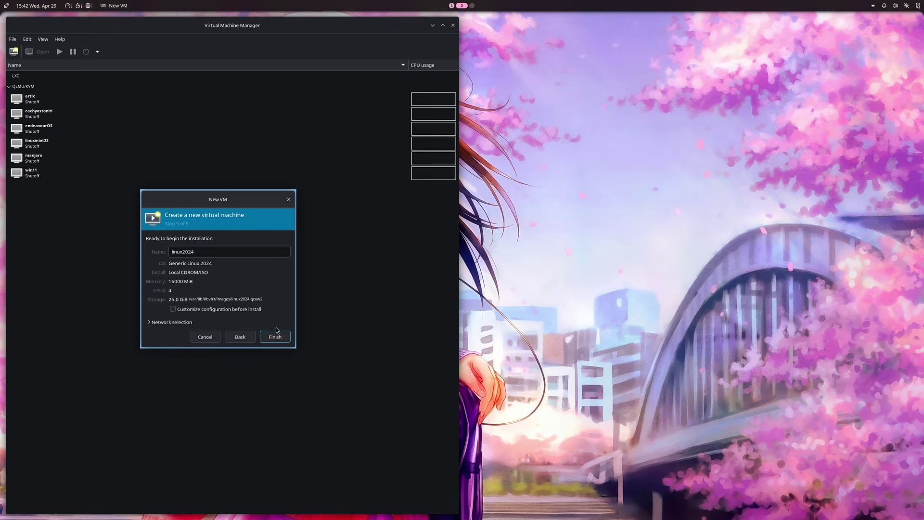
{"action": "double_click", "coordinate": [225, 251]}
{"action": "type", "text": "u"}
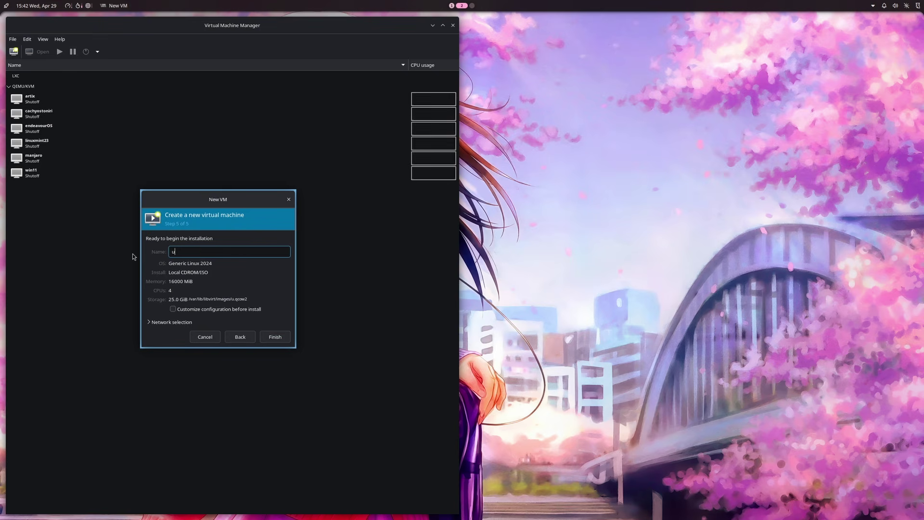
{"action": "type", "text": "buntu2604"}
{"action": "left_click", "coordinate": [282, 336]}
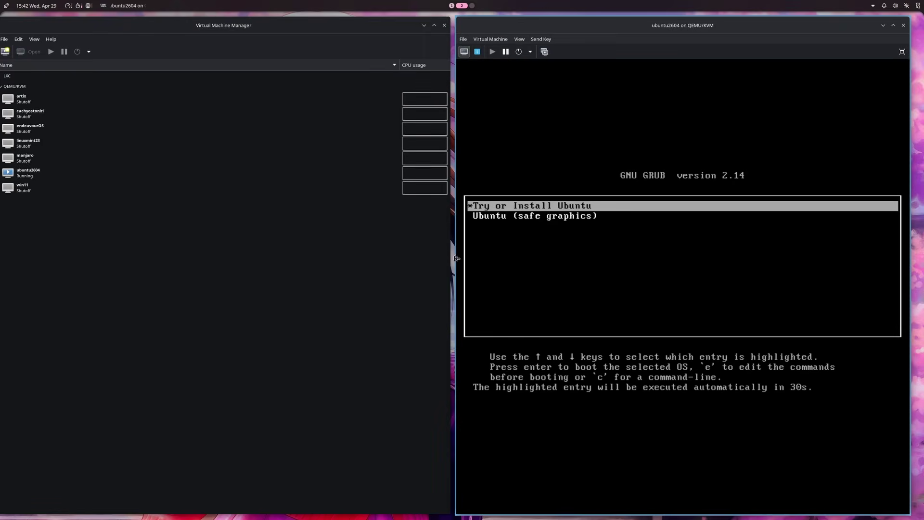
Maximise the VM console and boot 'Try or Install Ubuntu' from the GRUB menu
{"action": "key", "text": "super+f"}
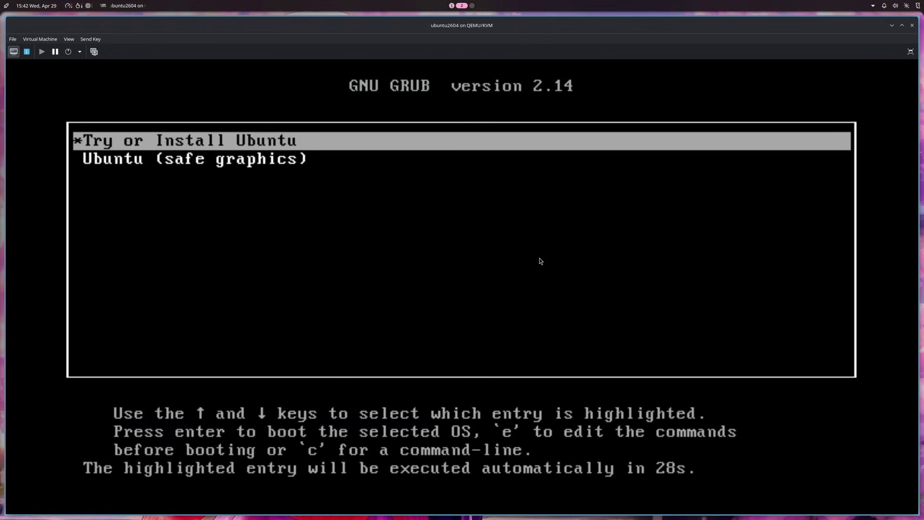
{"action": "key", "text": "Return"}
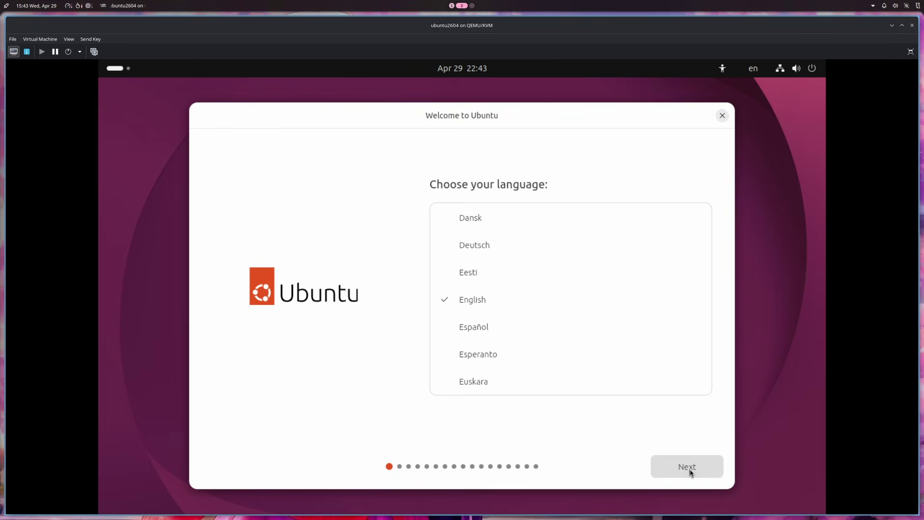
Keep English, no accessibility options, US keyboard, wired connection, interactive install and default apps
{"action": "left_click", "coordinate": [666, 466]}
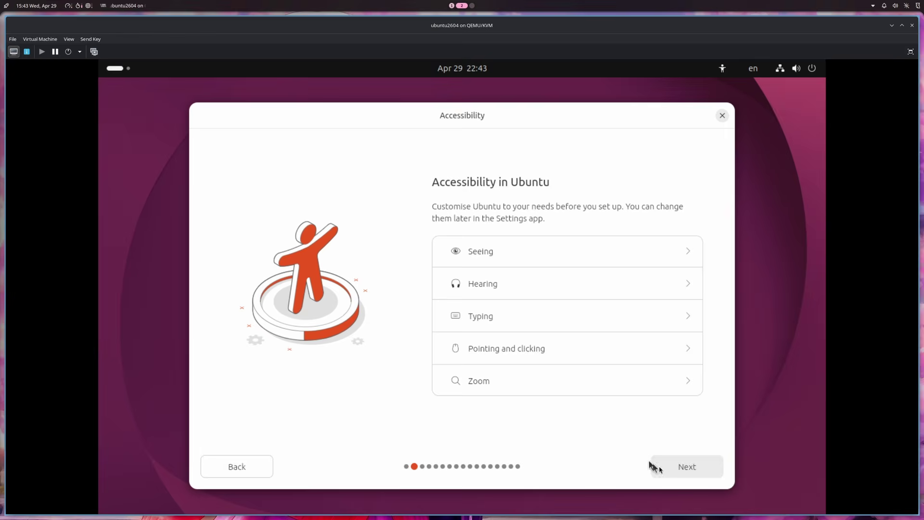
{"action": "left_click", "coordinate": [679, 470]}
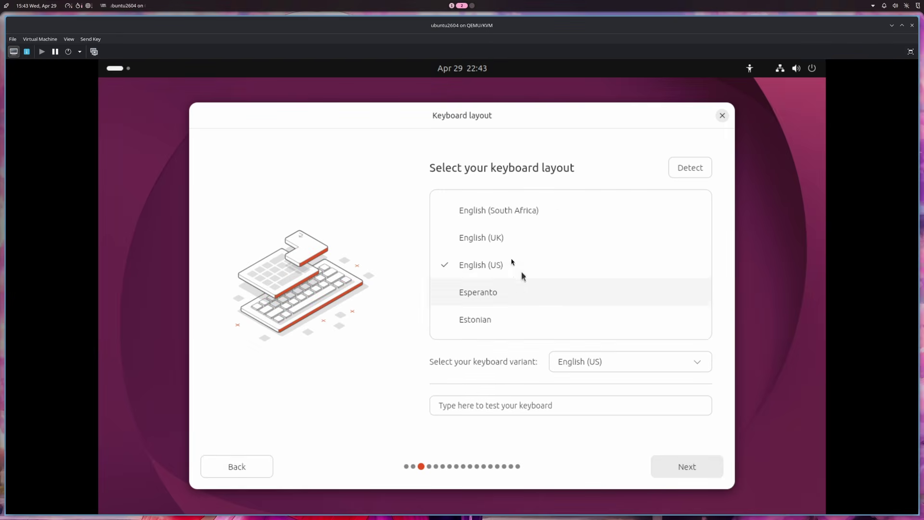
{"action": "left_click", "coordinate": [675, 462]}
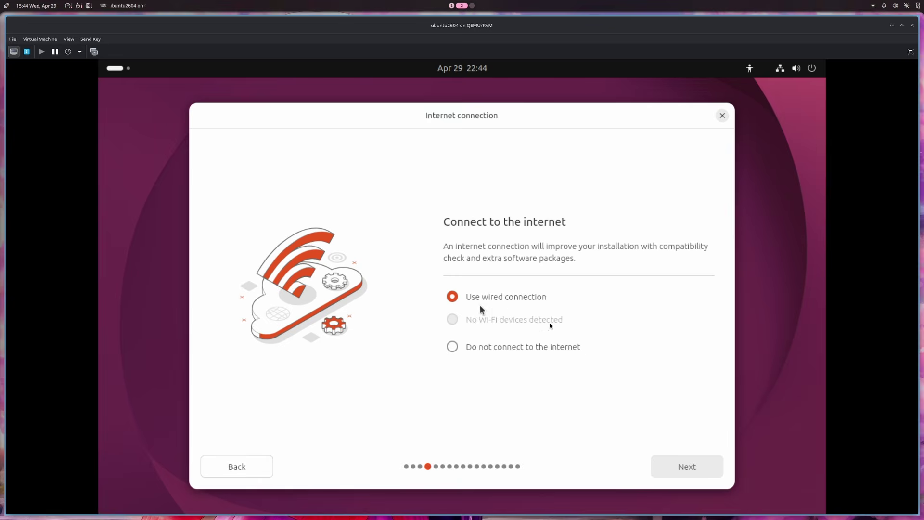
{"action": "left_click", "coordinate": [715, 470]}
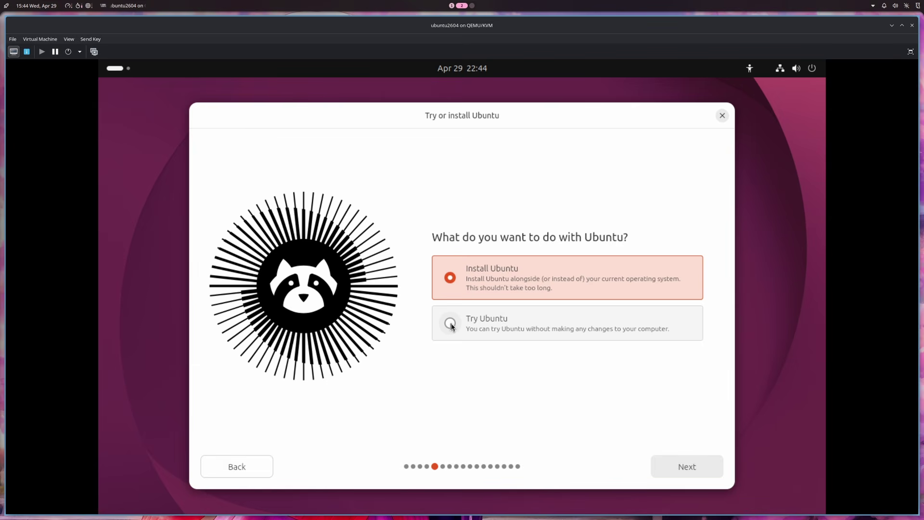
{"action": "left_click", "coordinate": [674, 466]}
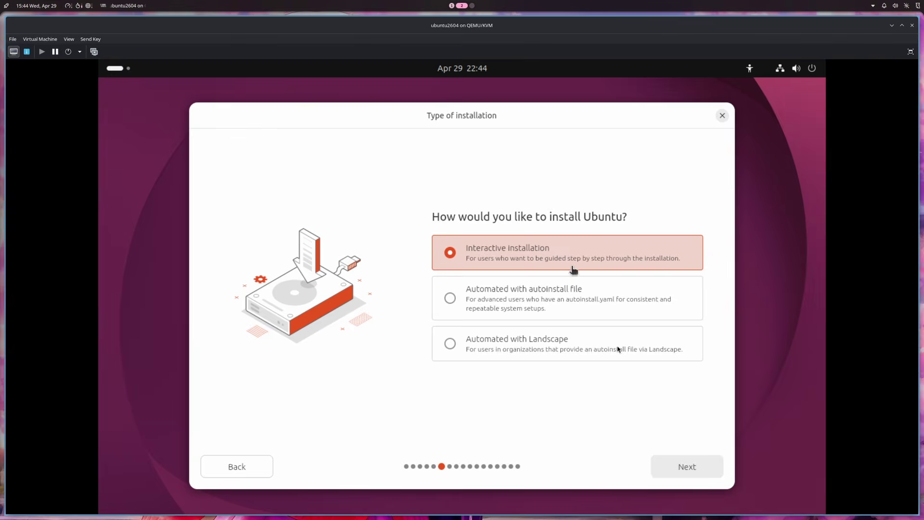
{"action": "left_click", "coordinate": [681, 464]}
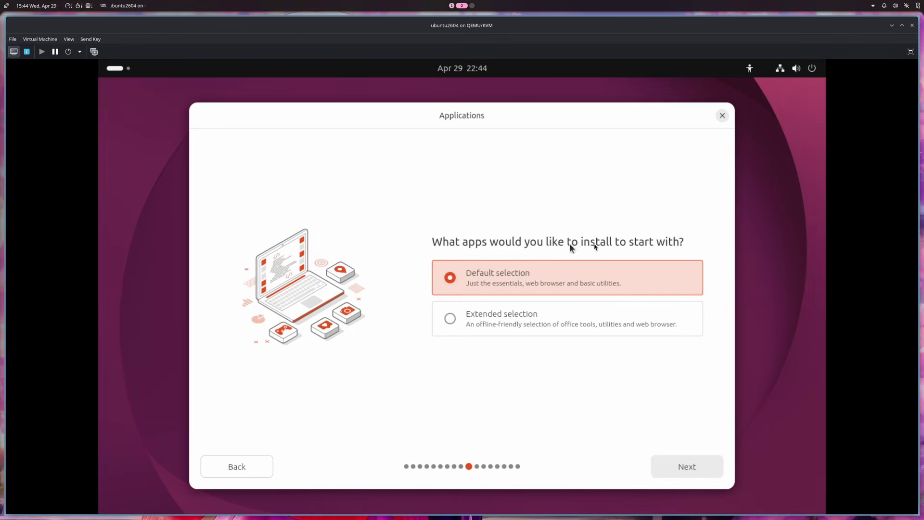
{"action": "left_click", "coordinate": [687, 466]}
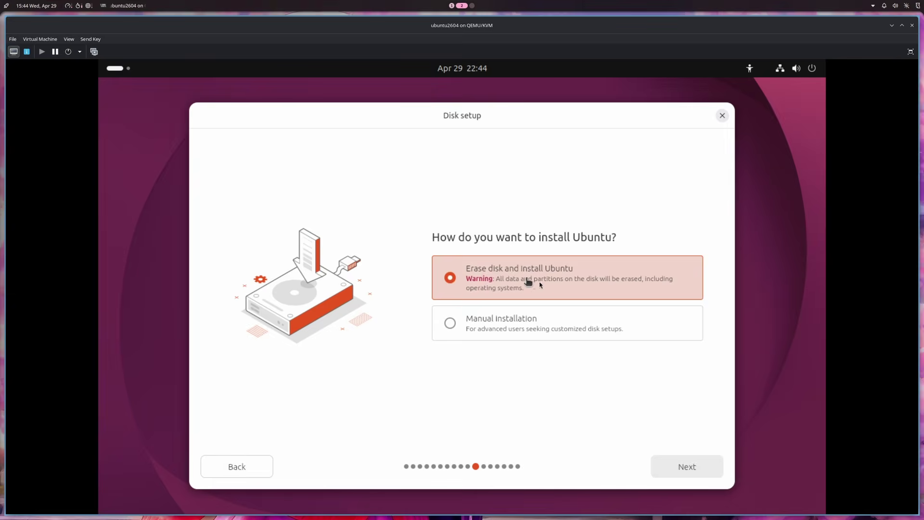
Choose Erase disk, enter the account details and password, and accept the Los Angeles timezone
{"action": "left_click", "coordinate": [683, 463]}
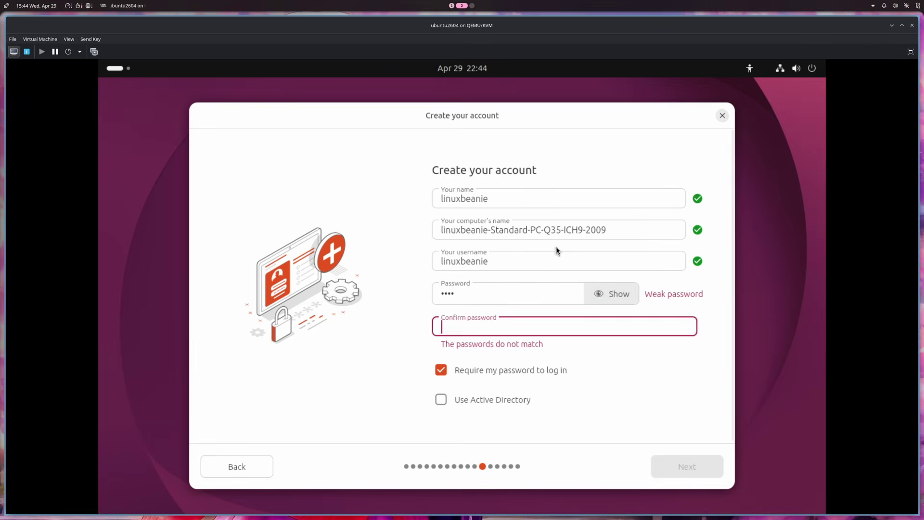
{"action": "type", "text": "1234"}
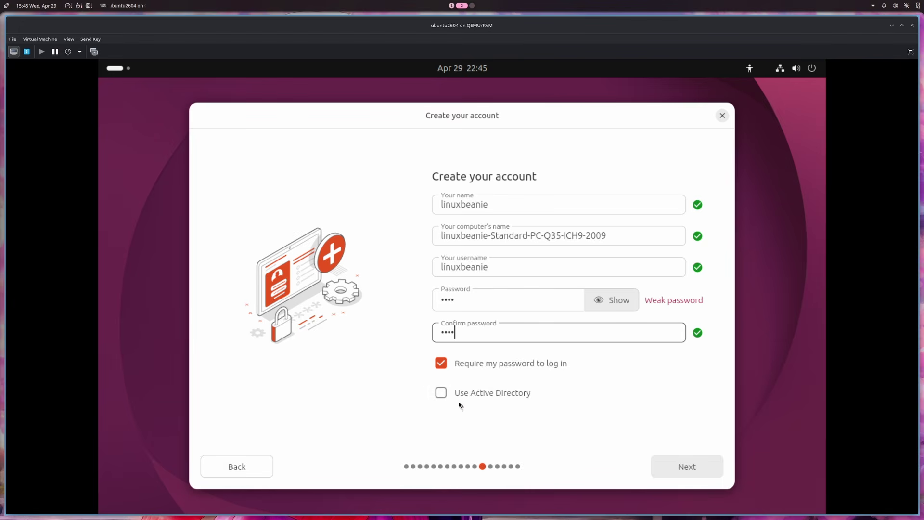
{"action": "left_click", "coordinate": [676, 464]}
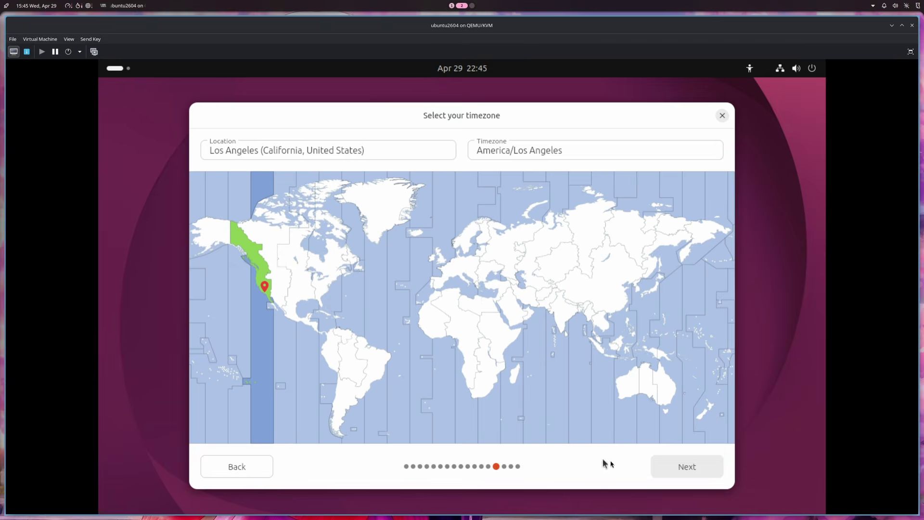
{"action": "left_click", "coordinate": [679, 469]}
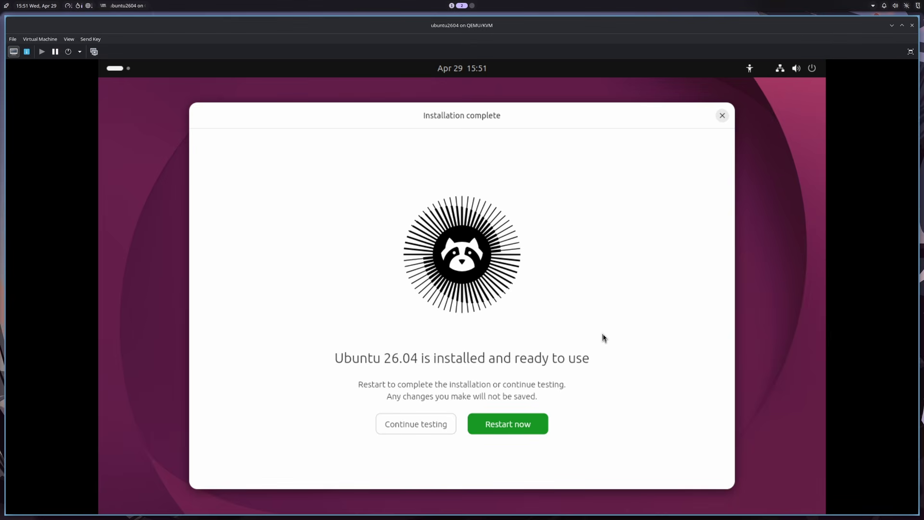
Restart into the installed system and log in to the user account with its password
{"action": "left_click", "coordinate": [513, 427]}
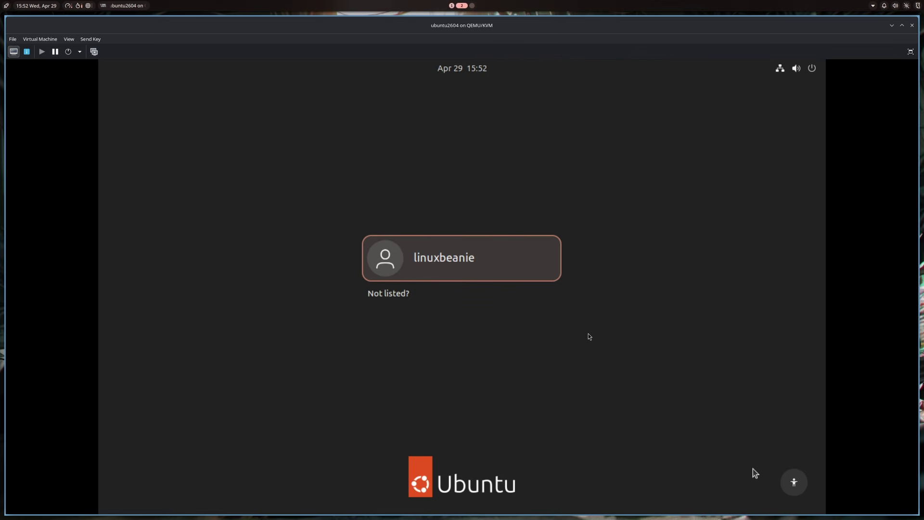
{"action": "left_click", "coordinate": [495, 262]}
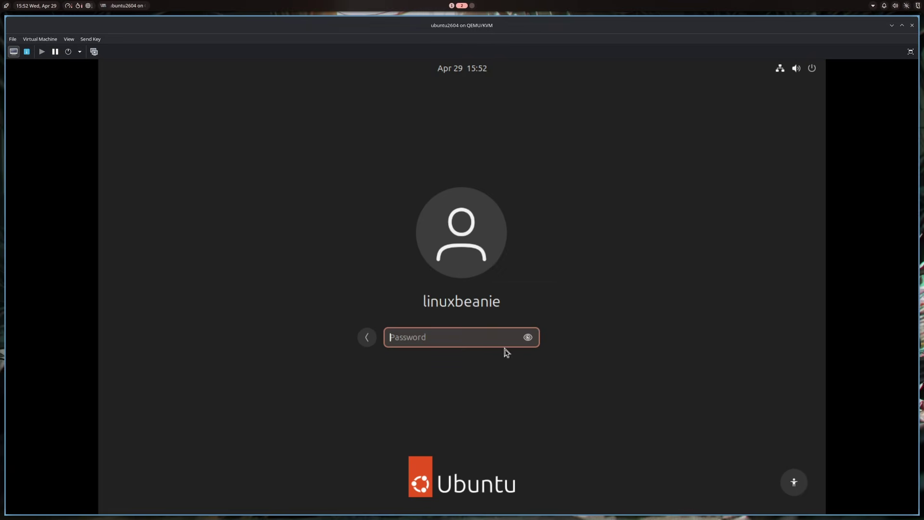
{"action": "type", "text": "****"}
{"action": "key", "text": "Return"}
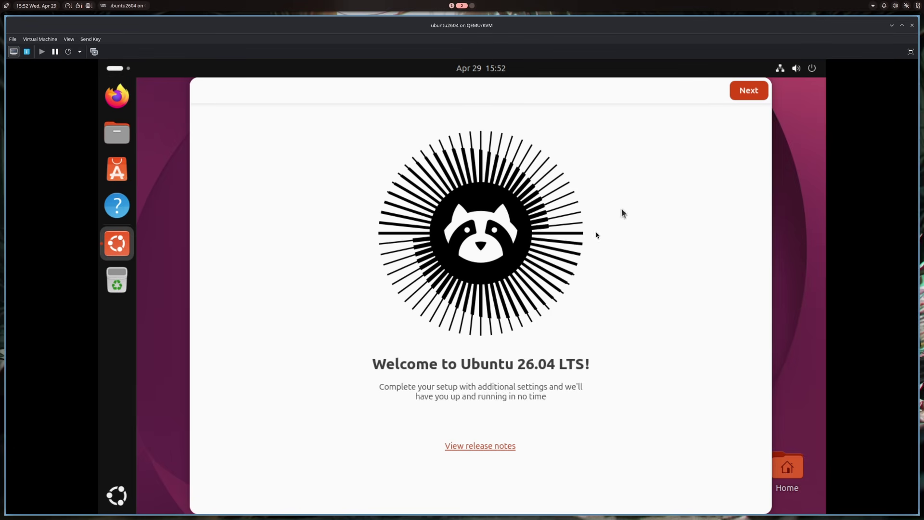
View and close the release notes, then step through Location Services, Help Improve Ubuntu and Appearance
{"action": "left_click", "coordinate": [490, 451]}
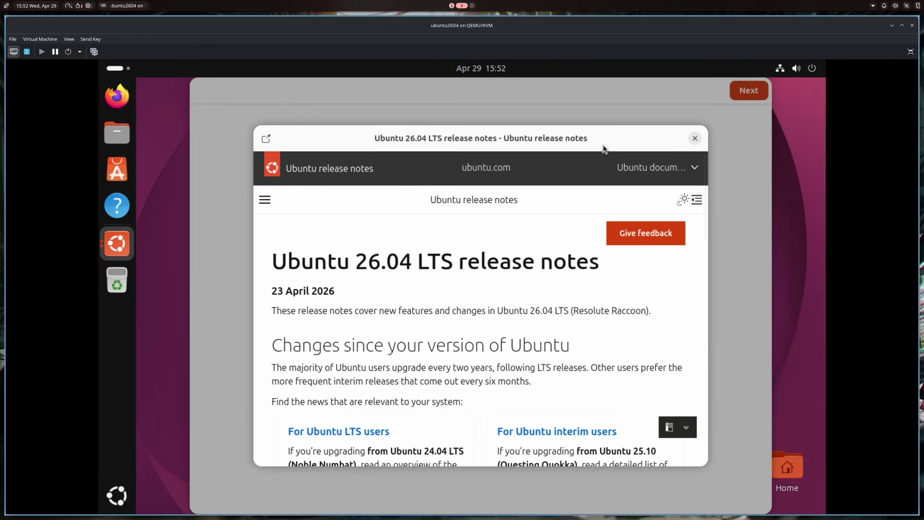
{"action": "left_click", "coordinate": [695, 139]}
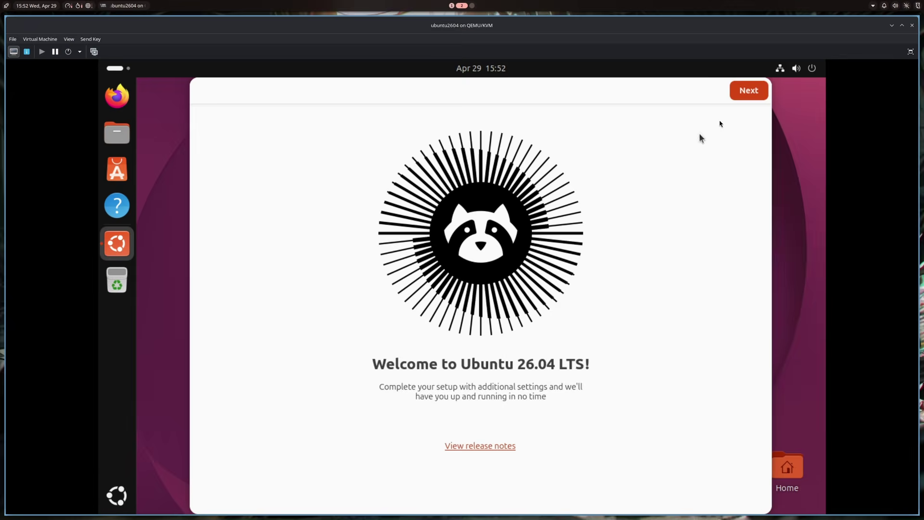
{"action": "left_click", "coordinate": [745, 97]}
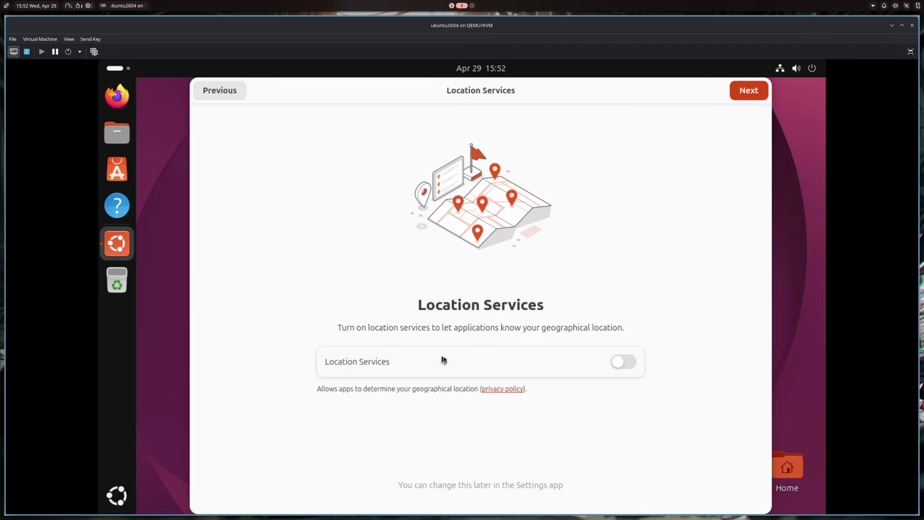
{"action": "left_click", "coordinate": [746, 96]}
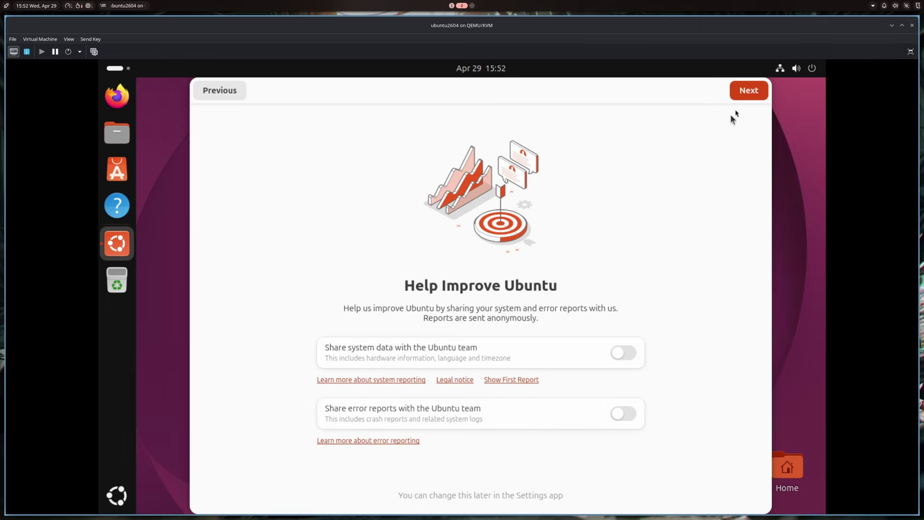
{"action": "left_click", "coordinate": [744, 92]}
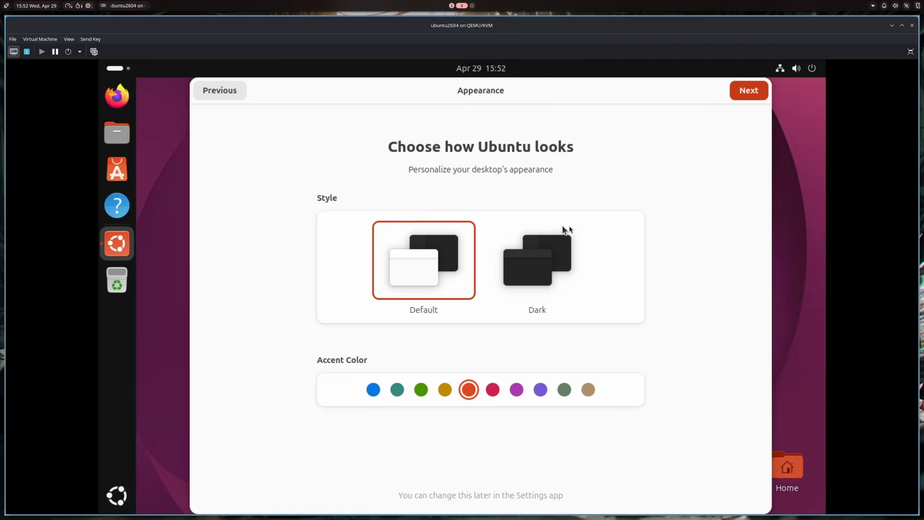
{"action": "left_click", "coordinate": [744, 96]}
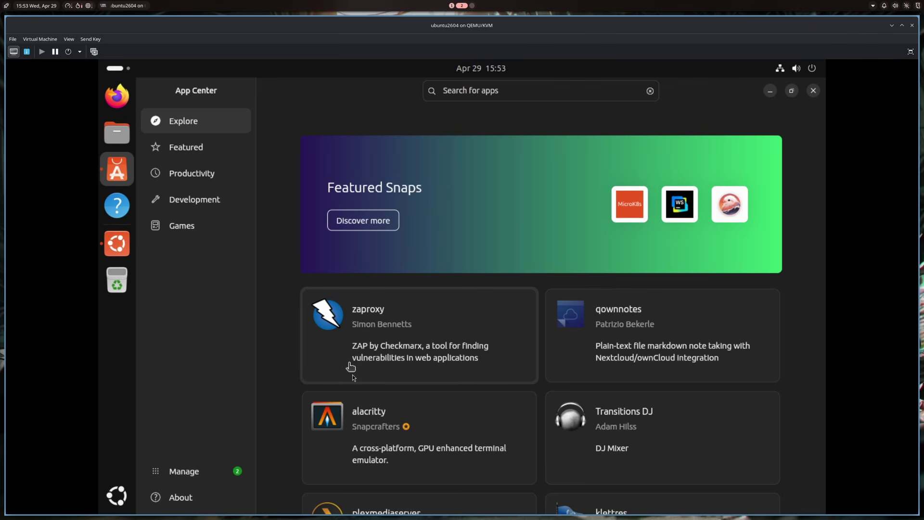
Scroll the App Center Explore page from Featured Snaps down to the game-night picks like Steam and Discord
{"action": "scroll", "coordinate": [578, 366], "scroll_direction": "down", "scroll_amount": 2}
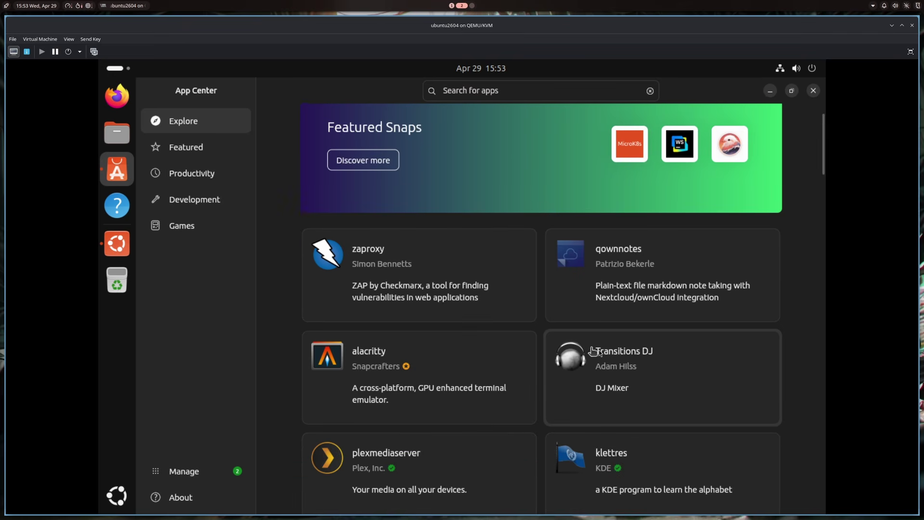
{"action": "scroll", "coordinate": [618, 346], "scroll_direction": "down", "scroll_amount": 1}
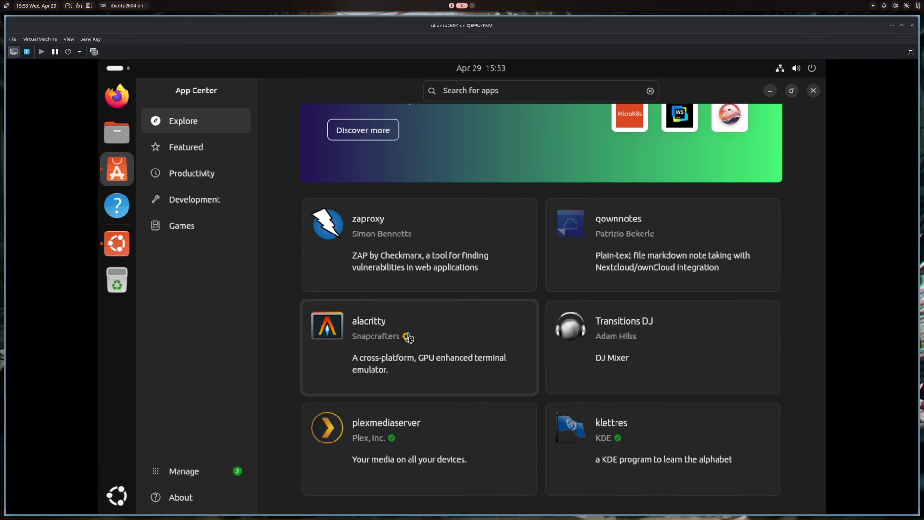
{"action": "scroll", "coordinate": [414, 327], "scroll_direction": "down", "scroll_amount": 4}
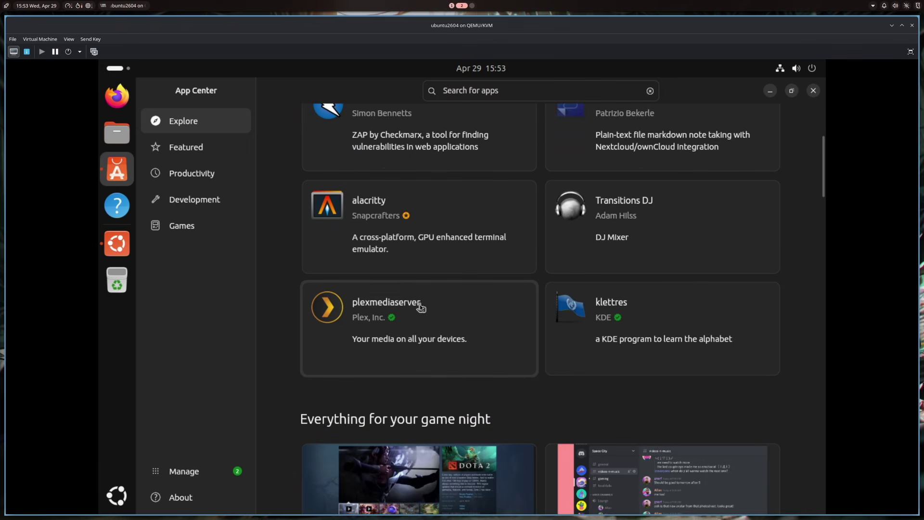
{"action": "scroll", "coordinate": [462, 247], "scroll_direction": "down", "scroll_amount": 7}
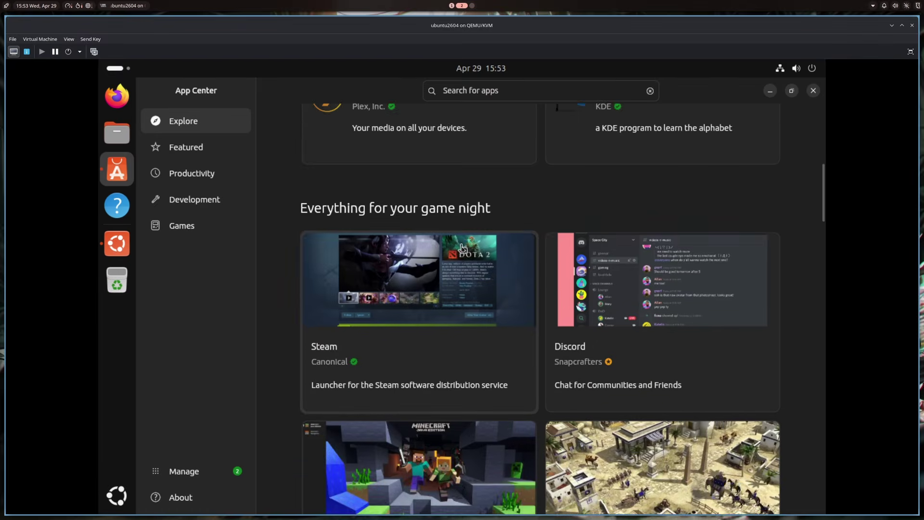
{"action": "scroll", "coordinate": [461, 246], "scroll_direction": "down", "scroll_amount": 12}
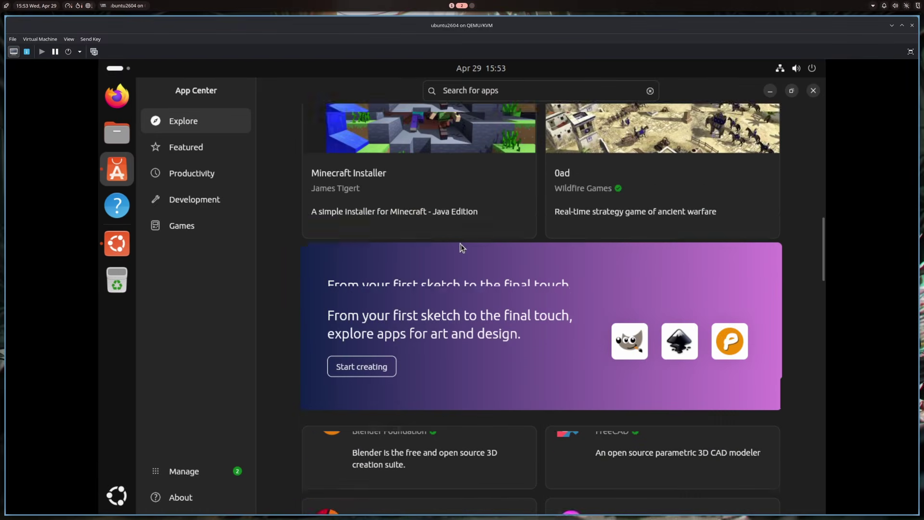
{"action": "scroll", "coordinate": [461, 247], "scroll_direction": "down", "scroll_amount": 7}
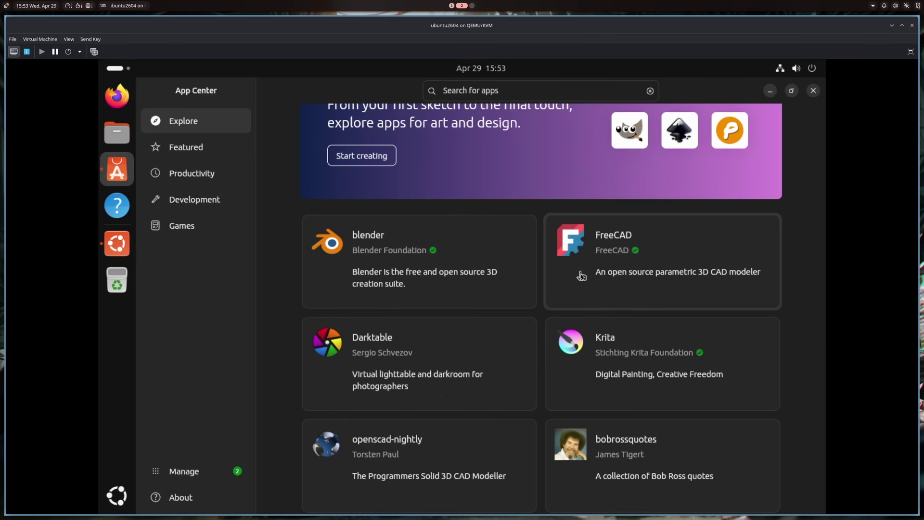
{"action": "scroll", "coordinate": [445, 317], "scroll_direction": "down", "scroll_amount": 1}
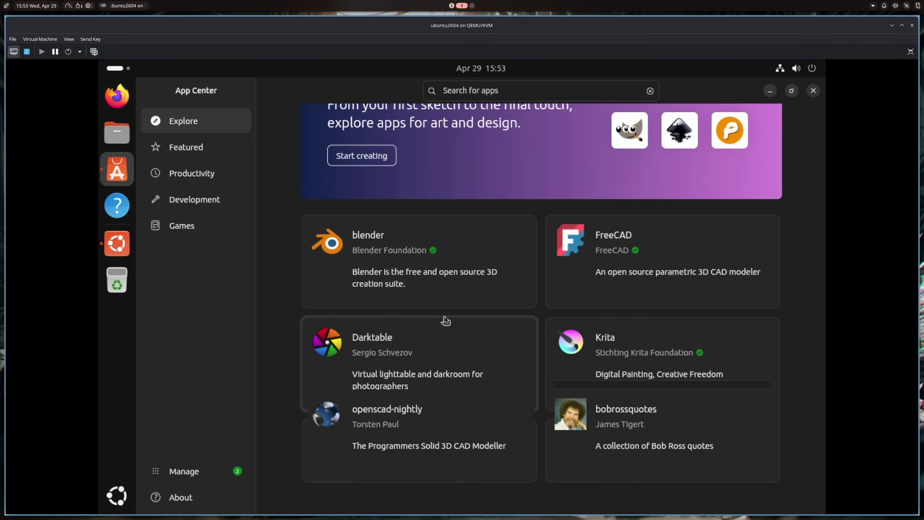
{"action": "scroll", "coordinate": [445, 317], "scroll_direction": "down", "scroll_amount": 1}
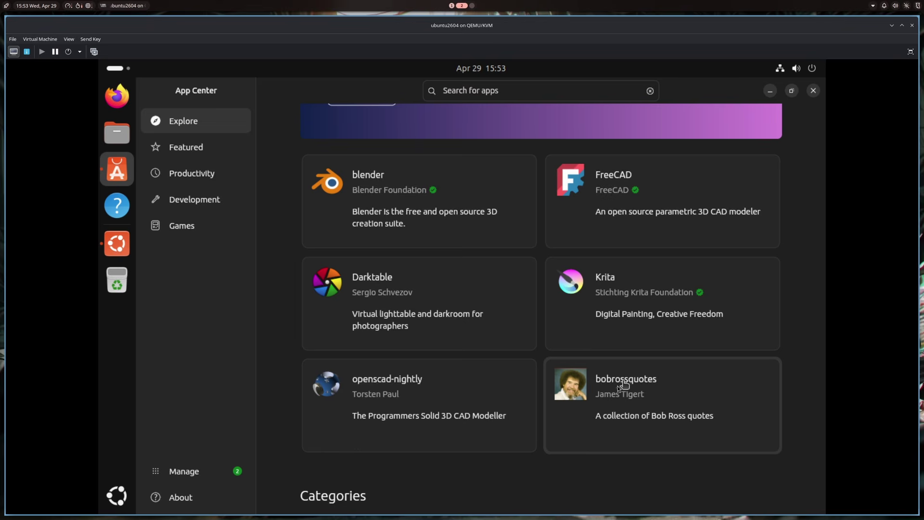
{"action": "scroll", "coordinate": [621, 386], "scroll_direction": "up", "scroll_amount": 7}
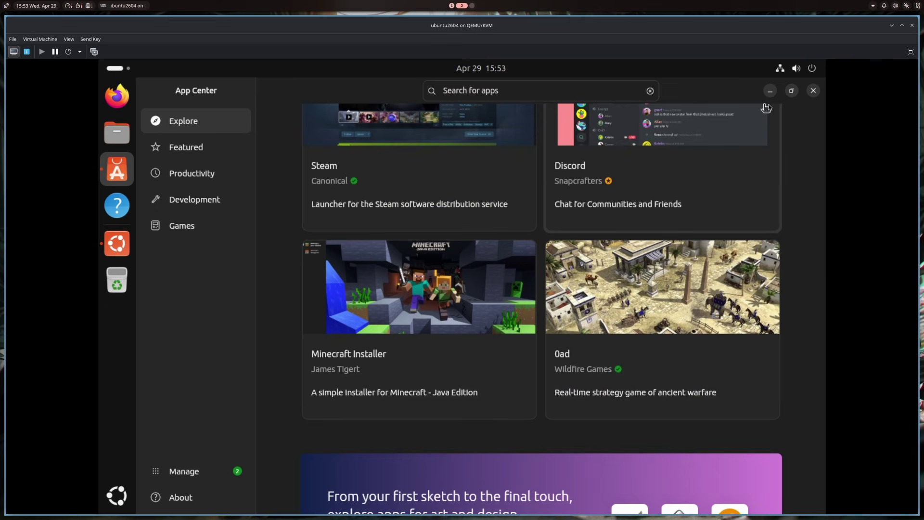
Close App Center, finish the welcome setup, then open Firefox and close it again
{"action": "left_click", "coordinate": [814, 90]}
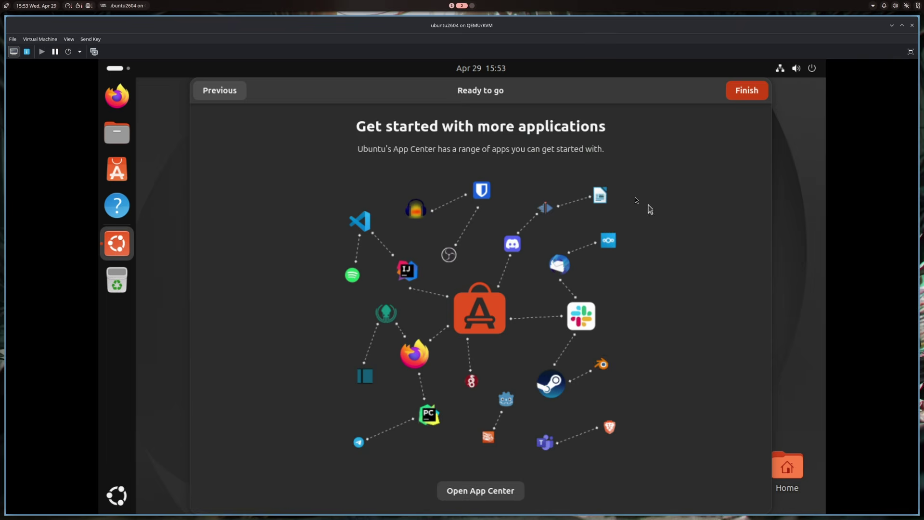
{"action": "left_click", "coordinate": [738, 92]}
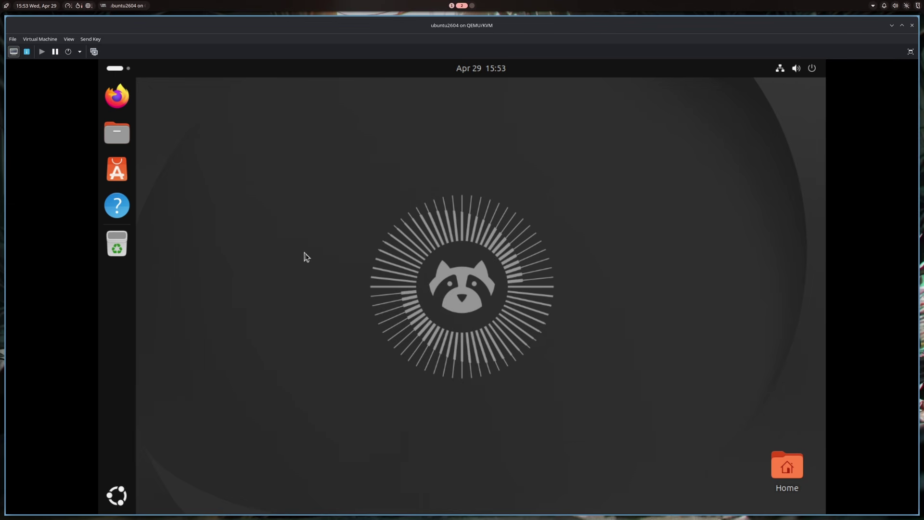
{"action": "left_click", "coordinate": [115, 98]}
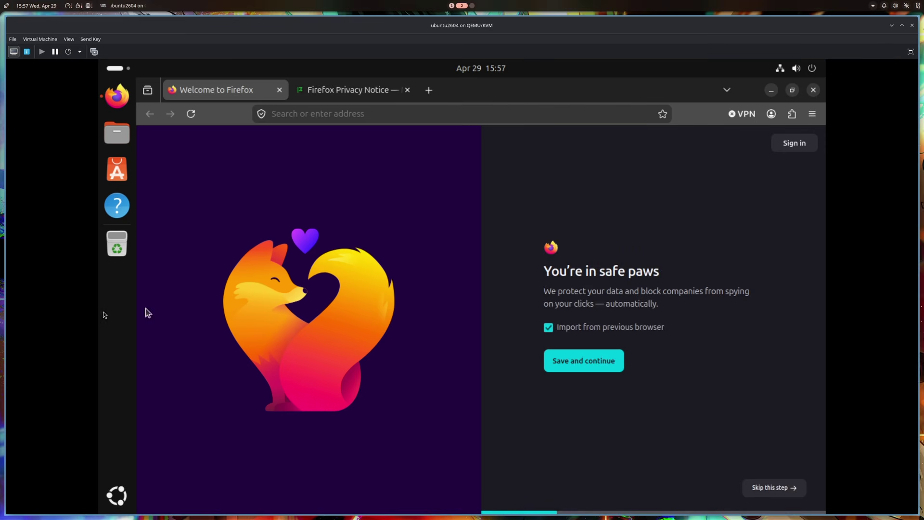
{"action": "mouse_move", "coordinate": [1, 300]}
{"action": "mouse_move", "coordinate": [586, 281]}
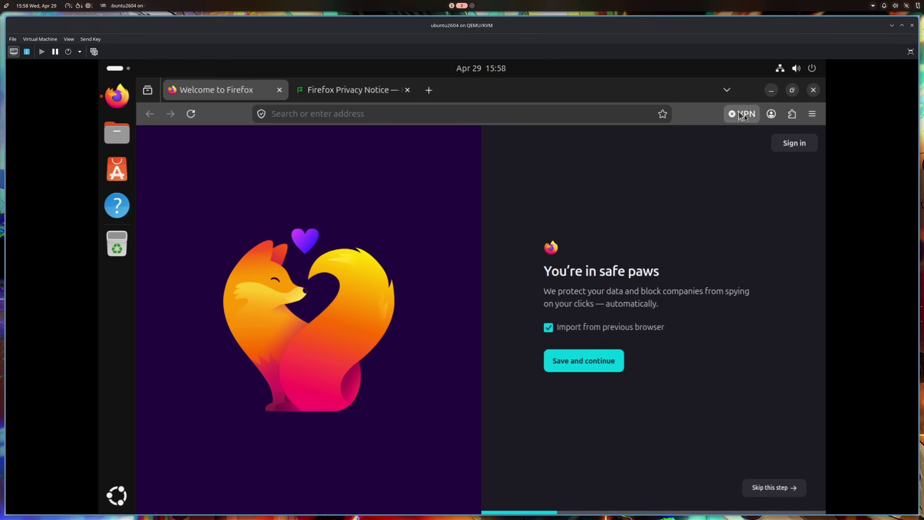
{"action": "left_click", "coordinate": [814, 91]}
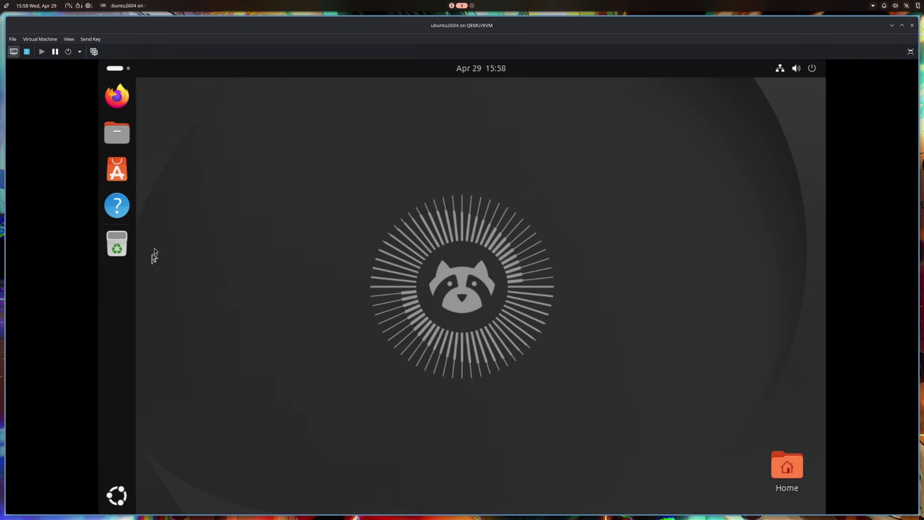
Launch the Terminal app from the application grid search
{"action": "left_click", "coordinate": [117, 495]}
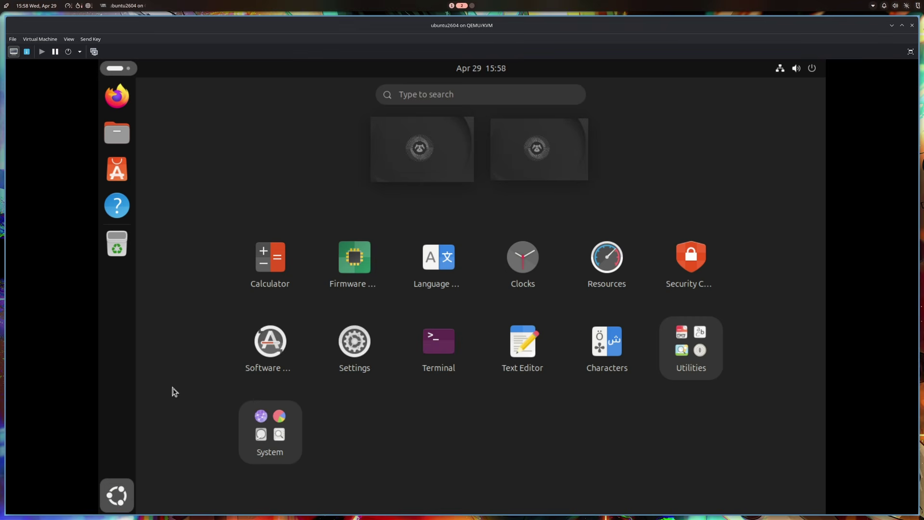
{"action": "type", "text": "terminal"}
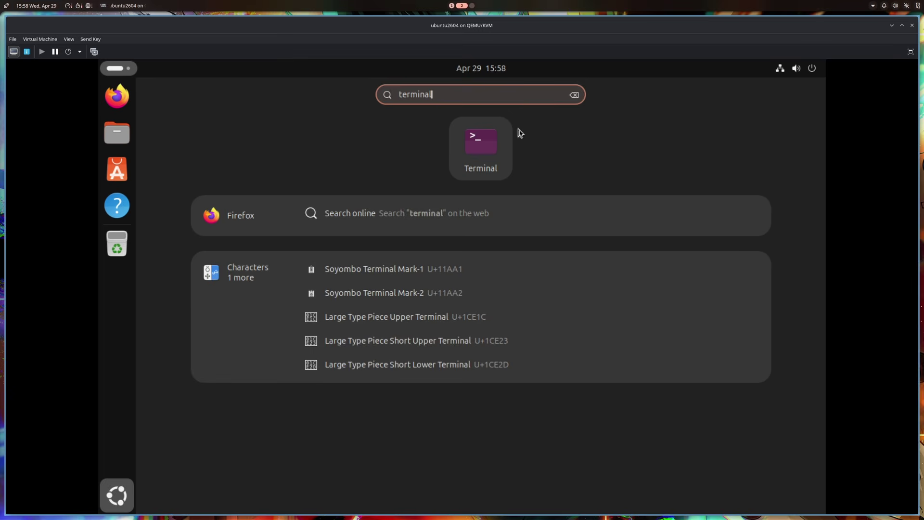
{"action": "left_click", "coordinate": [511, 141]}
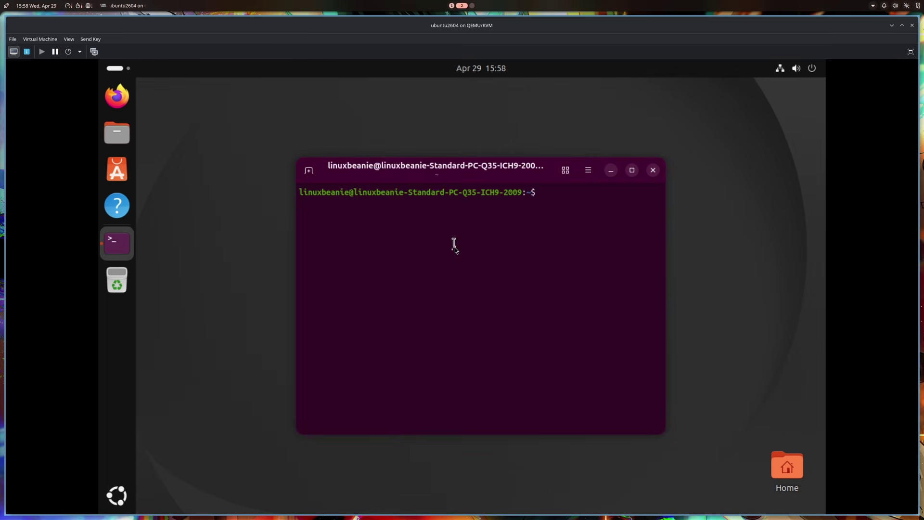
Run sudo apt update, entering the sudo password, to confirm all packages are current
{"action": "type", "text": "sudo apt update"}
{"action": "key", "text": "Return"}
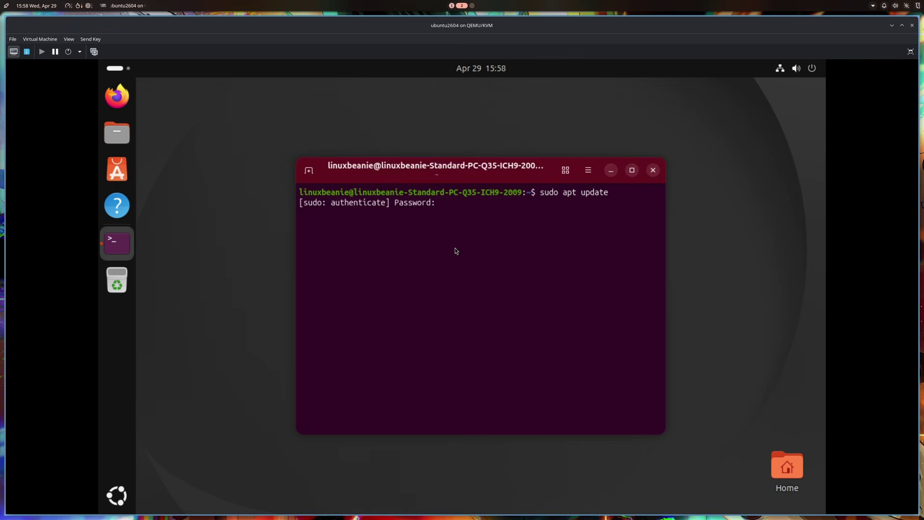
{"action": "type", "text": "****"}
{"action": "key", "text": "Return"}
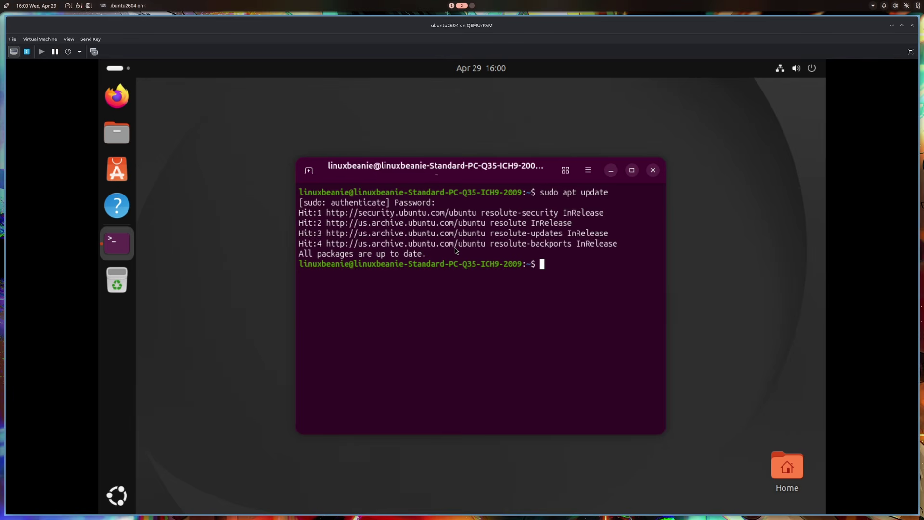
Exit the shell so the terminal closes and the desktop shows
{"action": "type", "text": "fas"}
{"action": "key", "text": "BackSpace"}
{"action": "key", "text": "BackSpace"}
{"action": "key", "text": "BackSpace"}
{"action": "type", "text": "exit"}
{"action": "key", "text": "Return"}
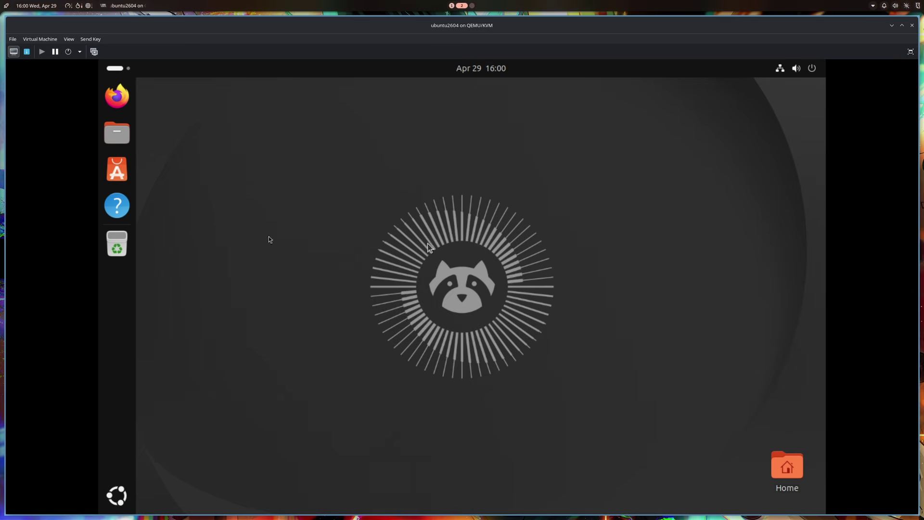
{"action": "left_click", "coordinate": [116, 141]}
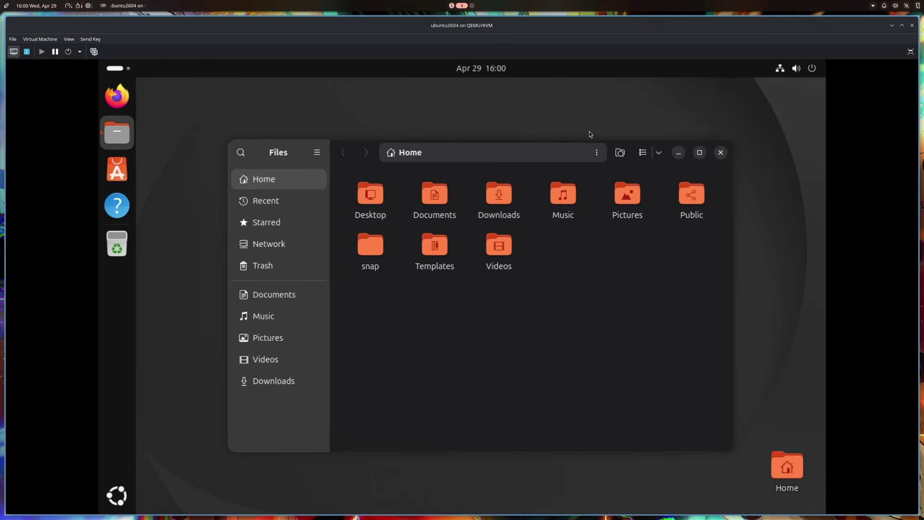
{"action": "left_click_drag", "start_coordinate": [364, 155], "coordinate": [330, 145]}
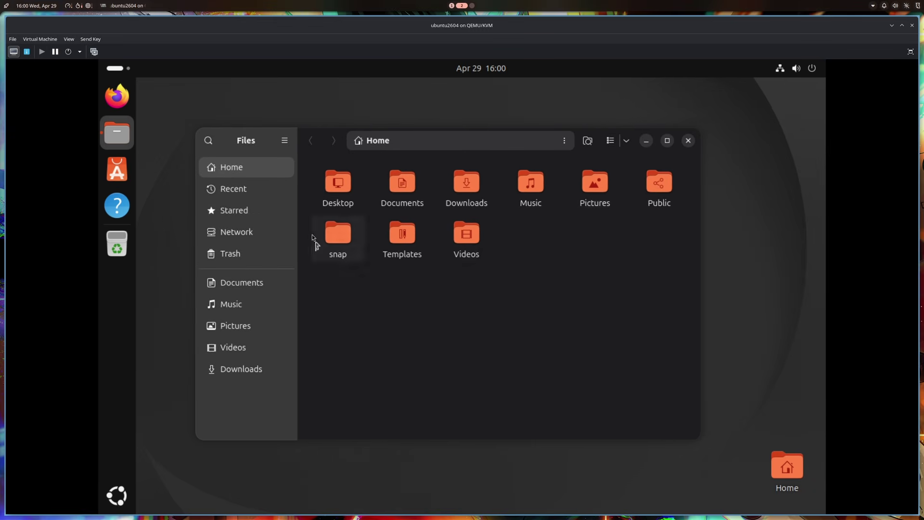
{"action": "key", "text": "ctrl+w"}
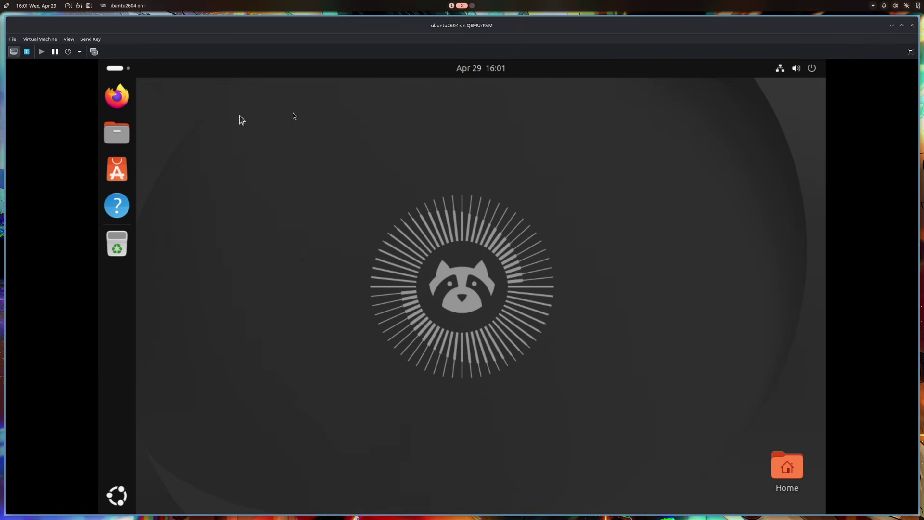
{"action": "left_click", "coordinate": [123, 487]}
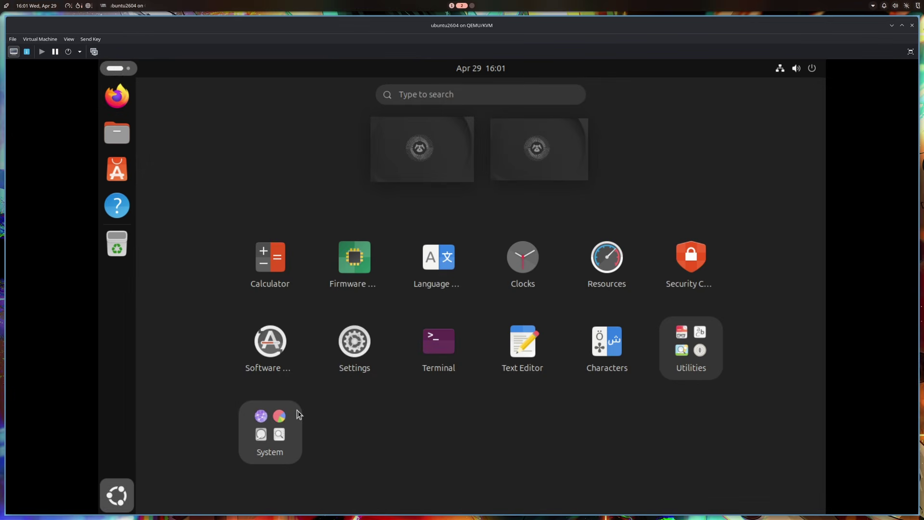
{"action": "type", "text": "image"}
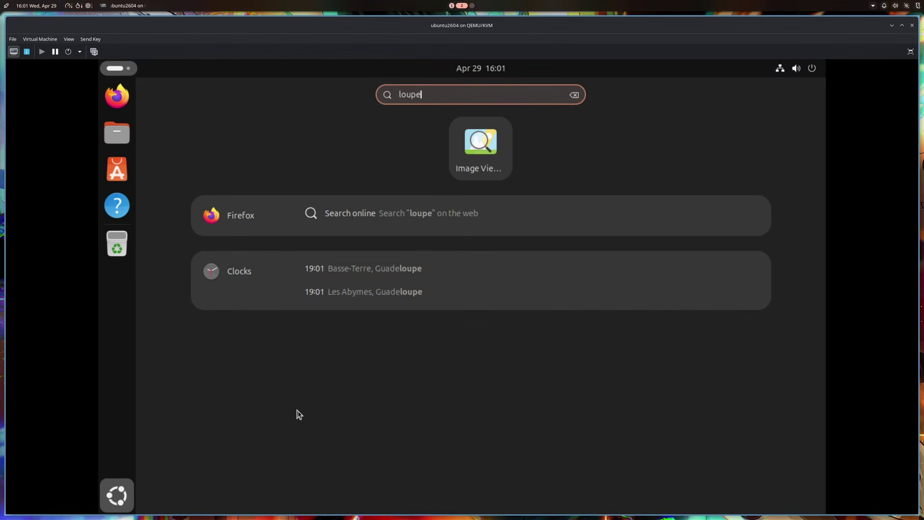
{"action": "key", "text": "Return"}
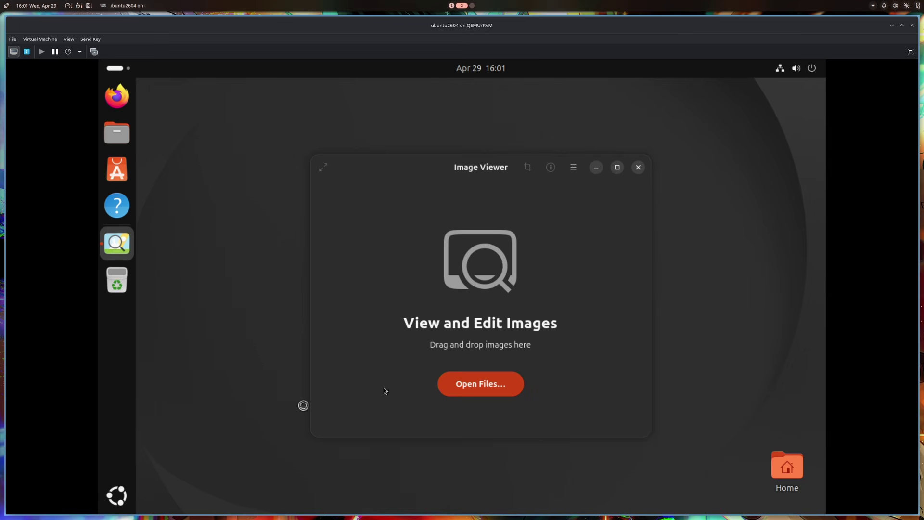
{"action": "left_click", "coordinate": [505, 383]}
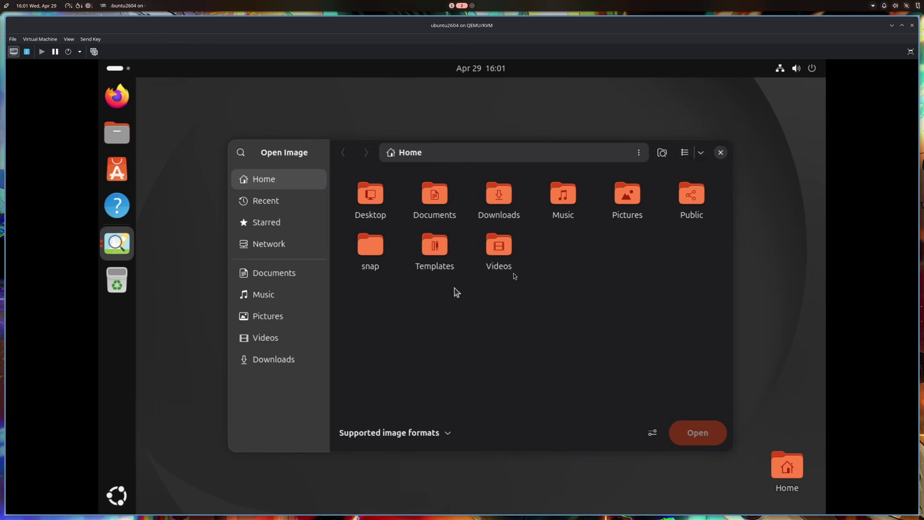
{"action": "left_click", "coordinate": [720, 152]}
{"action": "left_click", "coordinate": [640, 167]}
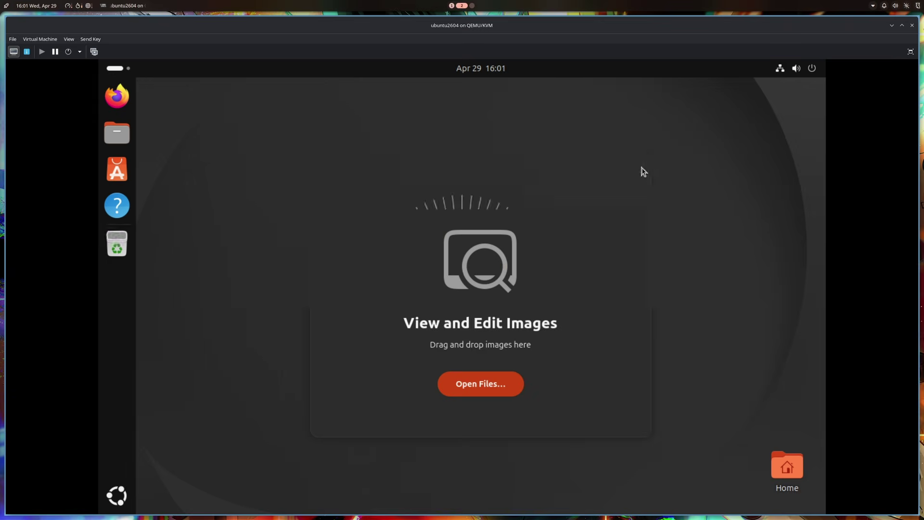
{"action": "left_click", "coordinate": [116, 496]}
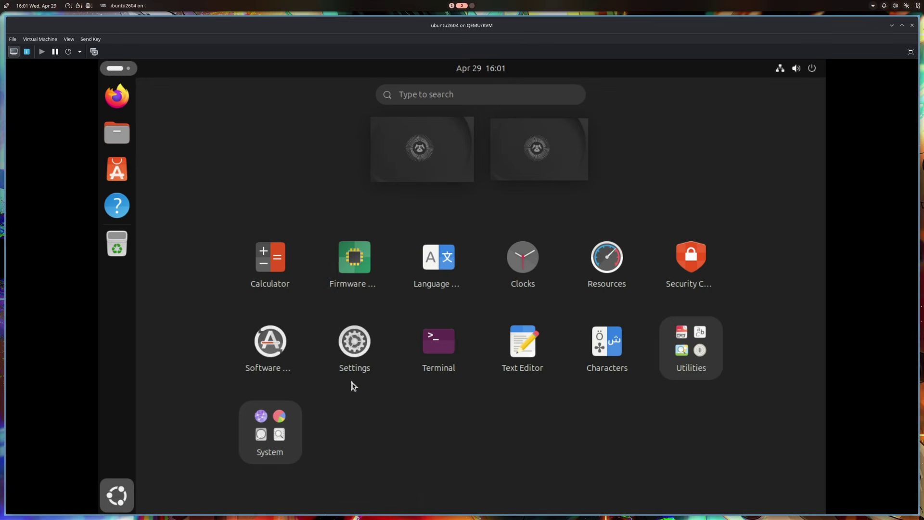
{"action": "type", "text": "papers"}
{"action": "key", "text": "Return"}
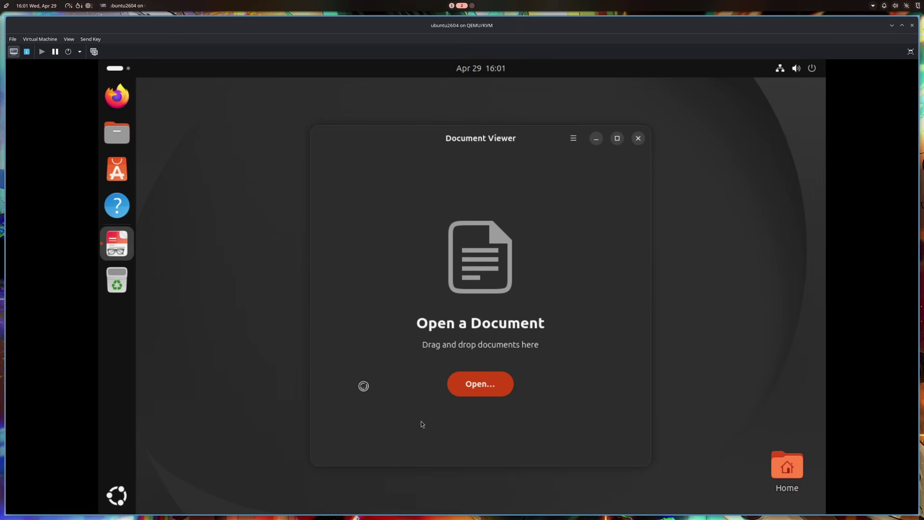
{"action": "left_click_drag", "start_coordinate": [538, 141], "coordinate": [679, 113]}
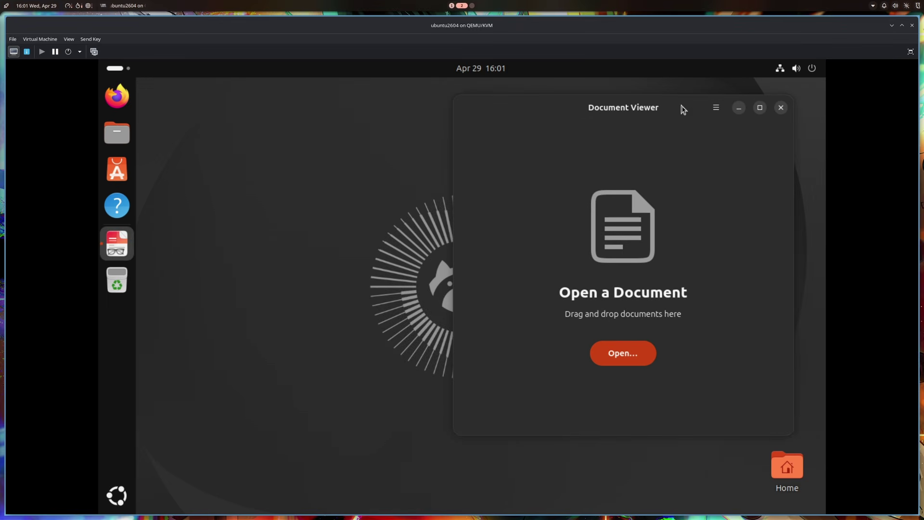
{"action": "left_click", "coordinate": [775, 112]}
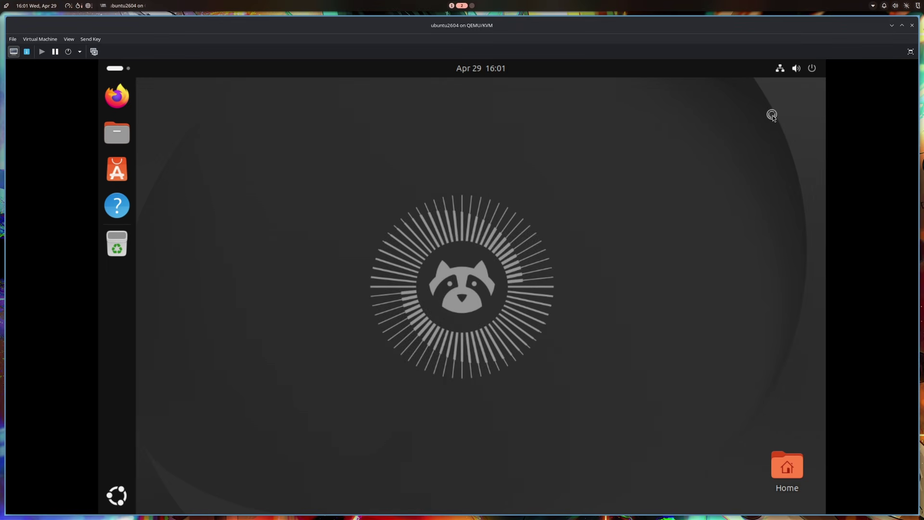
{"action": "left_click", "coordinate": [129, 495]}
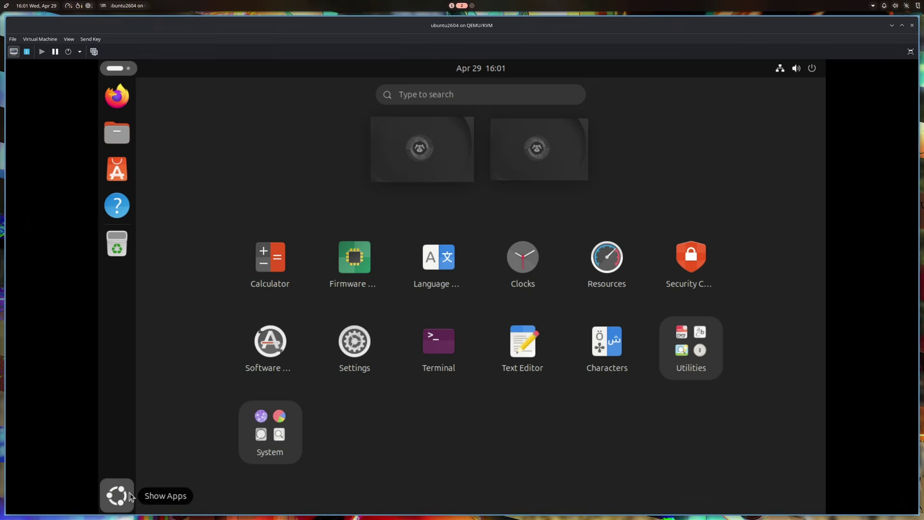
{"action": "type", "text": "showtim"}
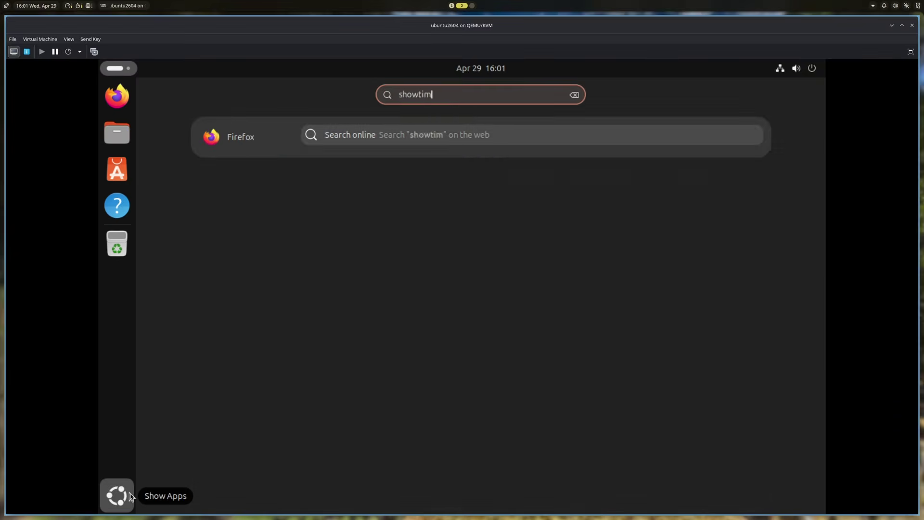
{"action": "key", "text": "Return"}
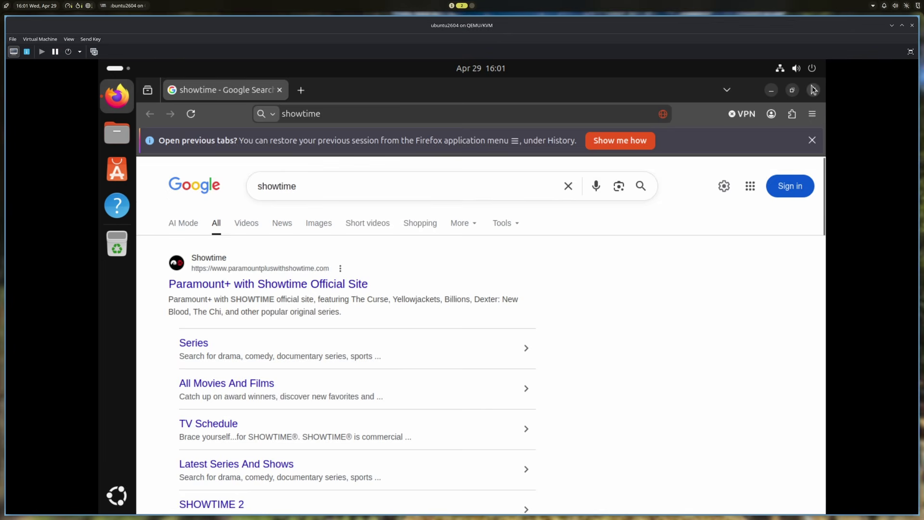
{"action": "left_click", "coordinate": [813, 90]}
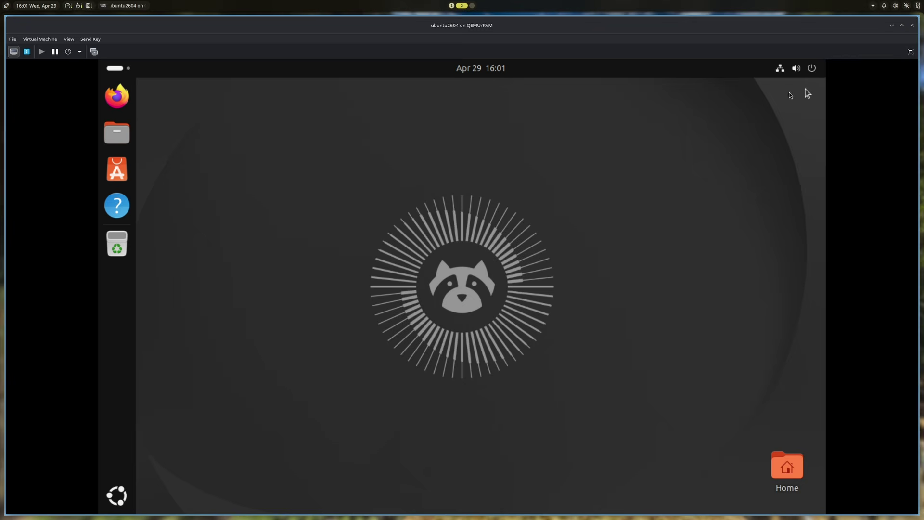
Launch App Center from the application grid search for 'app'
{"action": "left_click", "coordinate": [121, 497]}
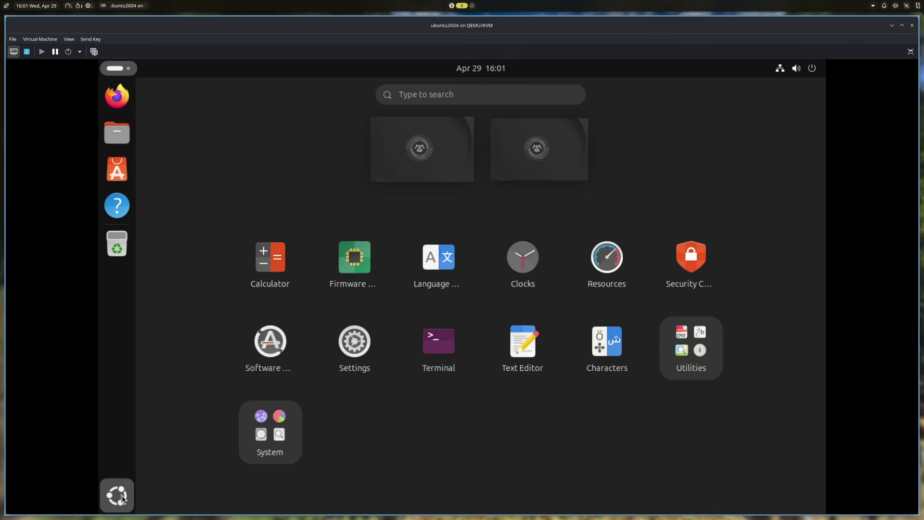
{"action": "type", "text": "app"}
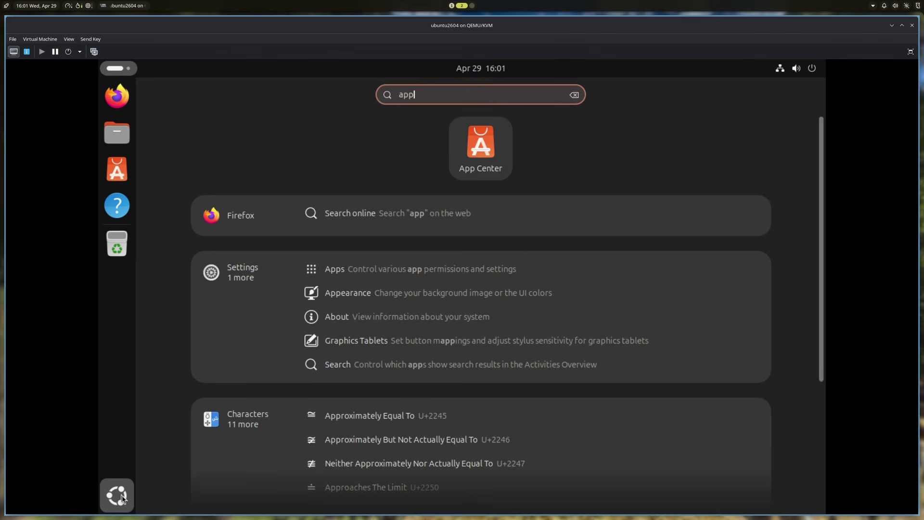
{"action": "key", "text": "Return"}
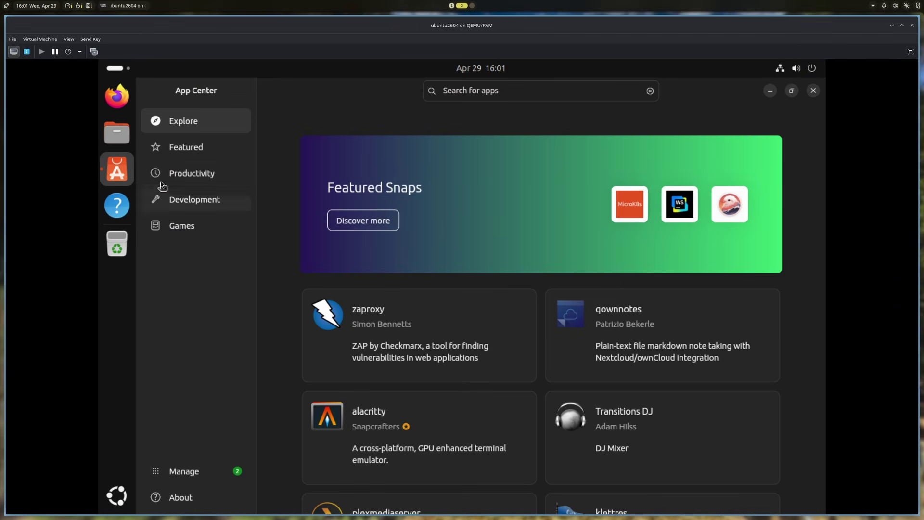
Search the store for 'showtime' and then 'vlc', then close it back to the app grid
{"action": "left_click", "coordinate": [524, 97]}
{"action": "type", "text": "showtime"}
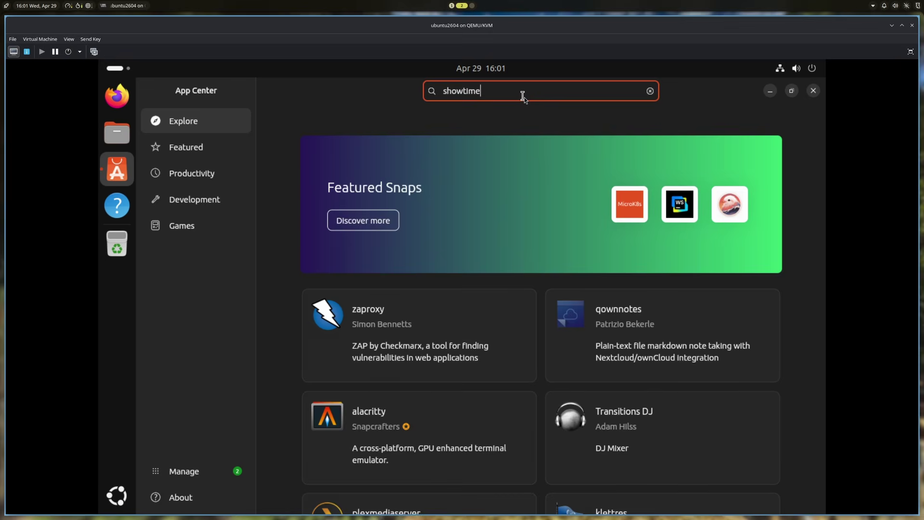
{"action": "key", "text": "Return"}
{"action": "left_click", "coordinate": [524, 97]}
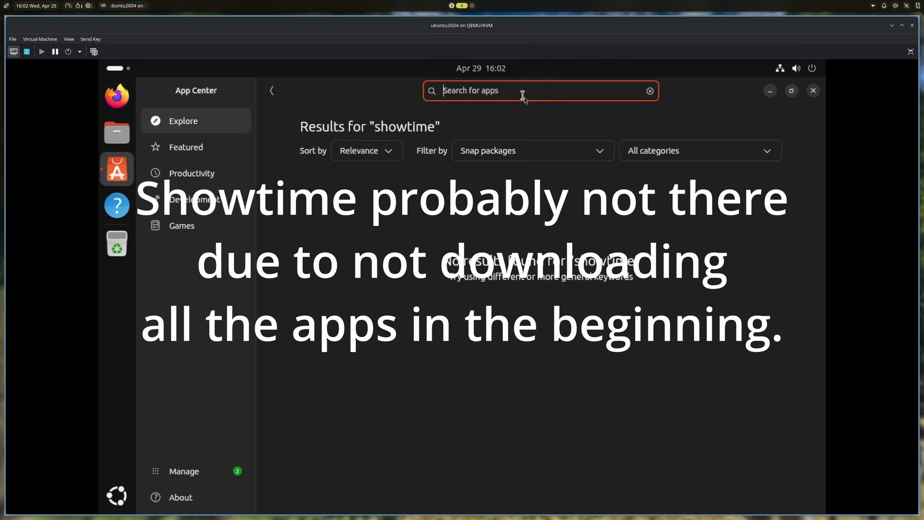
{"action": "type", "text": "vlc"}
{"action": "key", "text": "Return"}
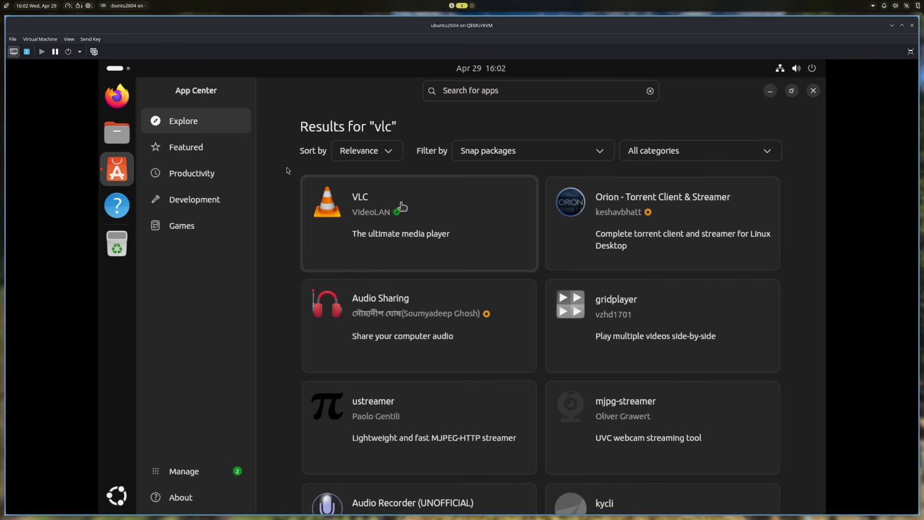
{"action": "left_click", "coordinate": [813, 91]}
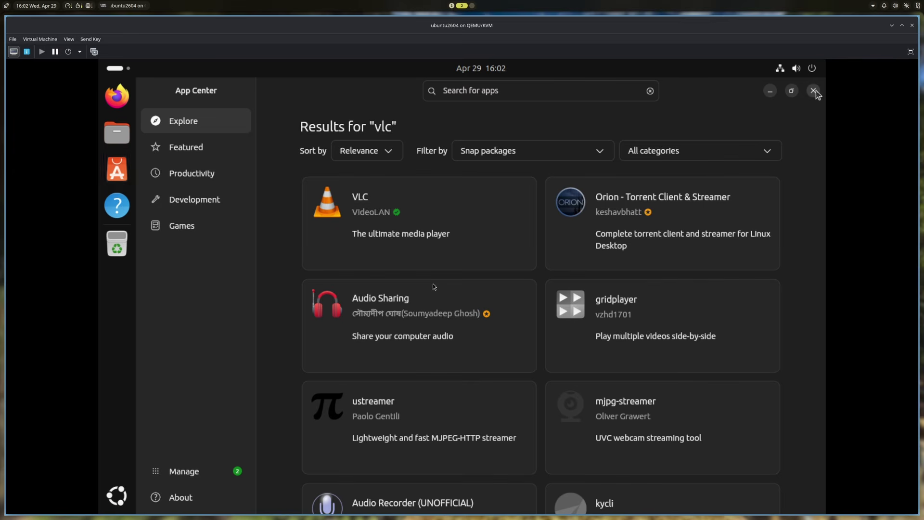
{"action": "left_click", "coordinate": [117, 496]}
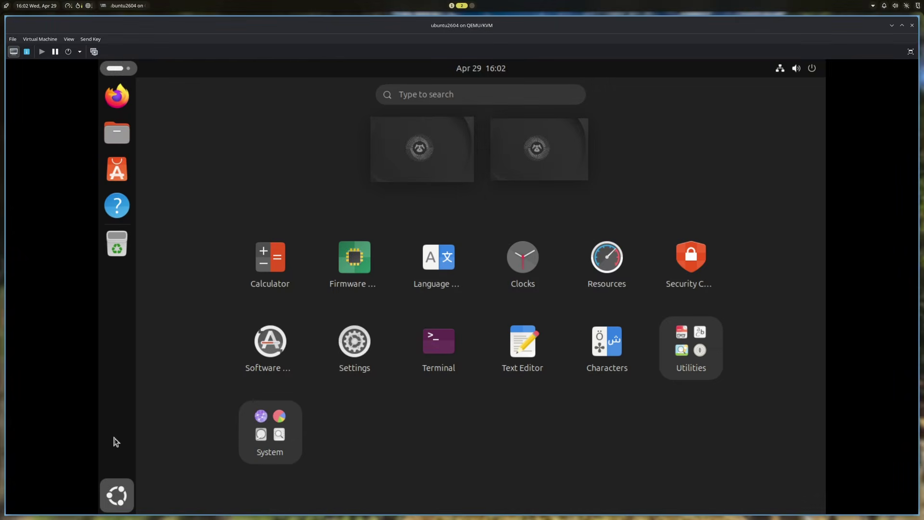
Launch Resources, view memory usage (1.52 GB of 15.83 GB), then close it
{"action": "type", "text": "system moni"}
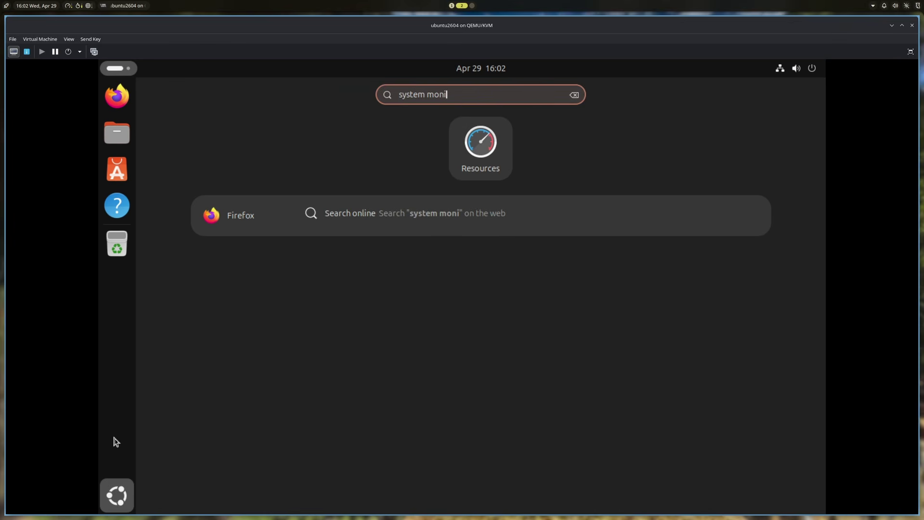
{"action": "key", "text": "Return"}
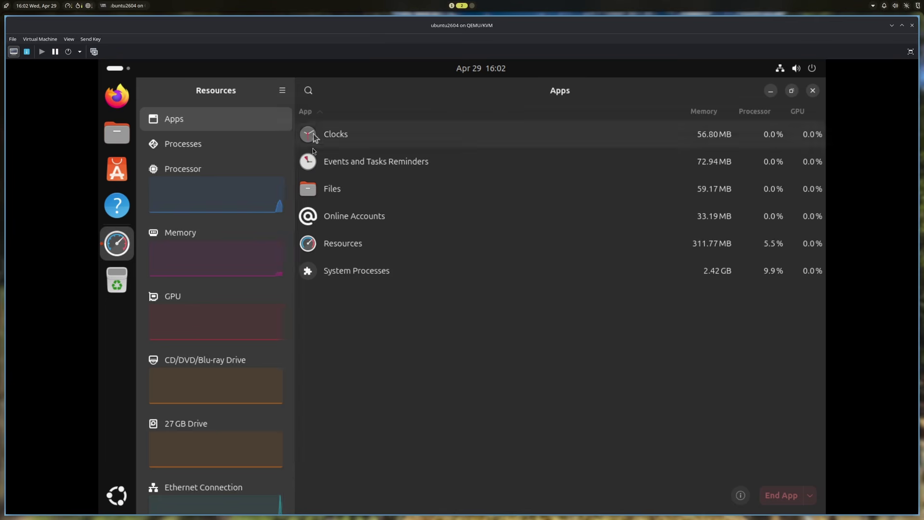
{"action": "left_click", "coordinate": [269, 270]}
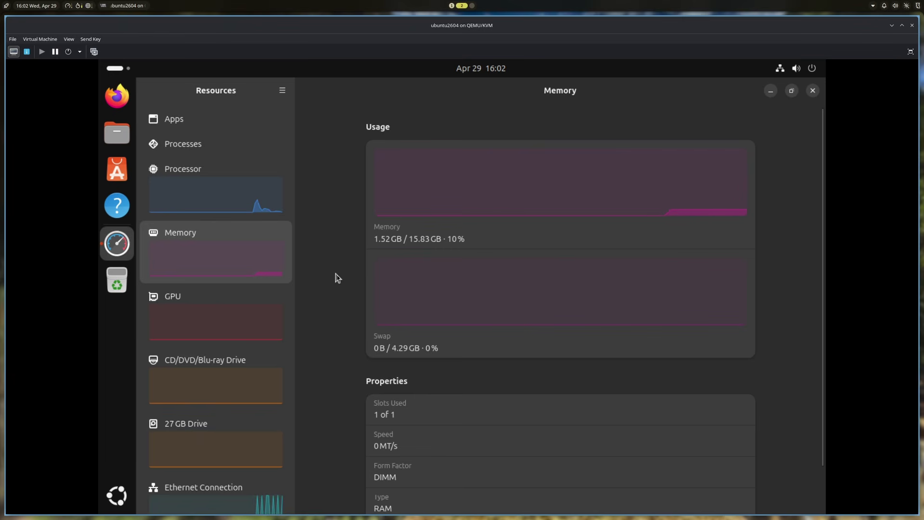
{"action": "scroll", "coordinate": [337, 276], "scroll_direction": "down", "scroll_amount": 1}
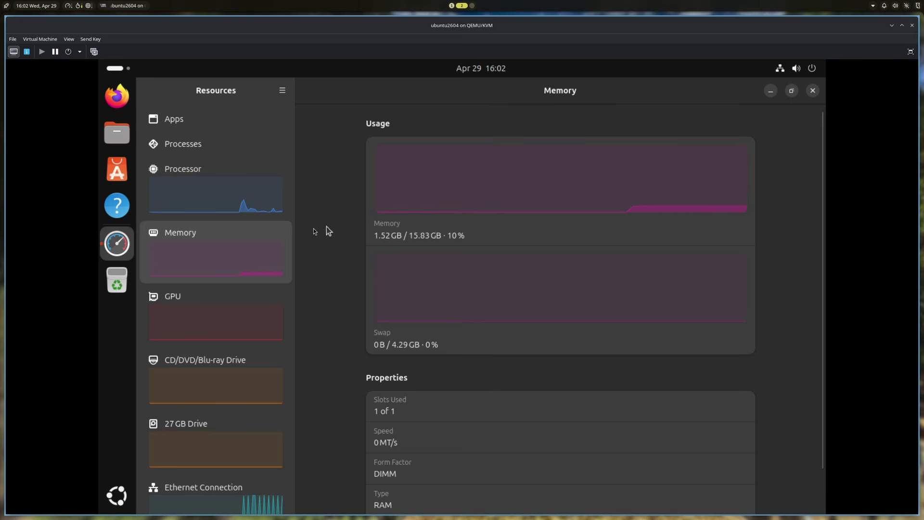
{"action": "left_click", "coordinate": [813, 90]}
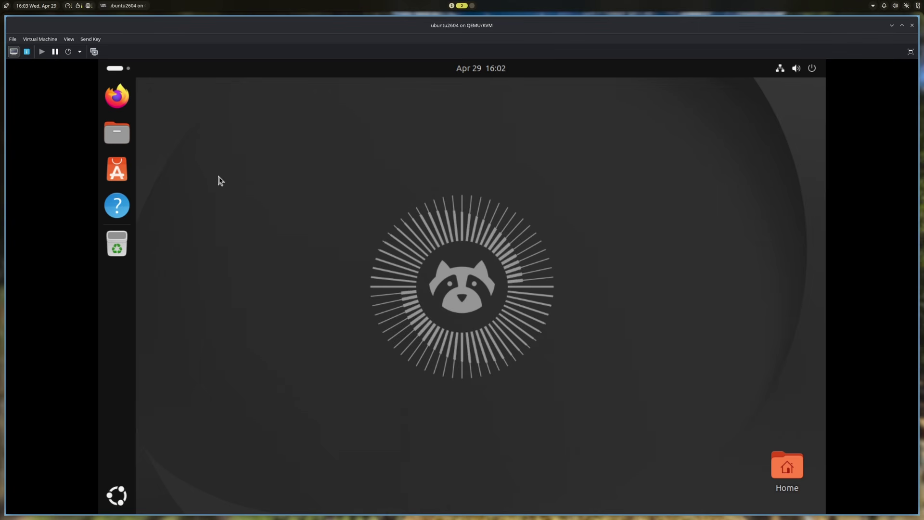
{"action": "left_click", "coordinate": [115, 139]}
{"action": "left_click", "coordinate": [117, 169]}
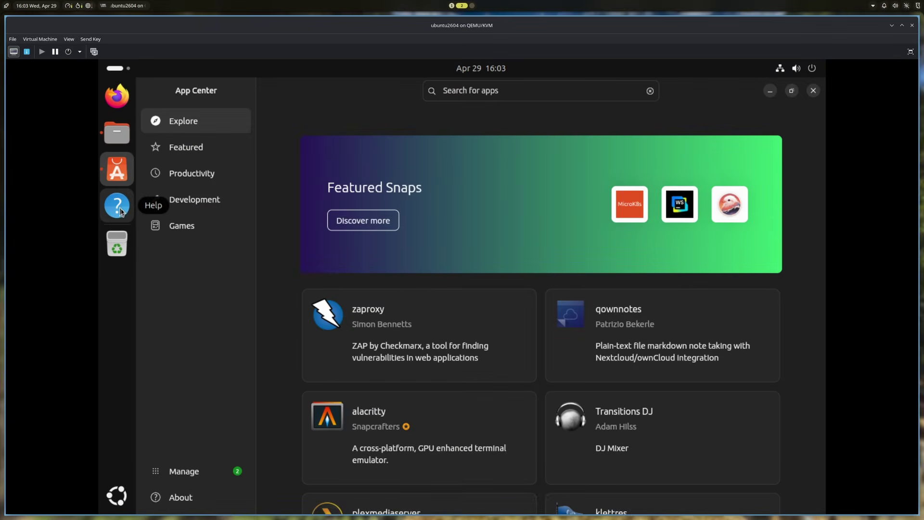
{"action": "left_click", "coordinate": [121, 209]}
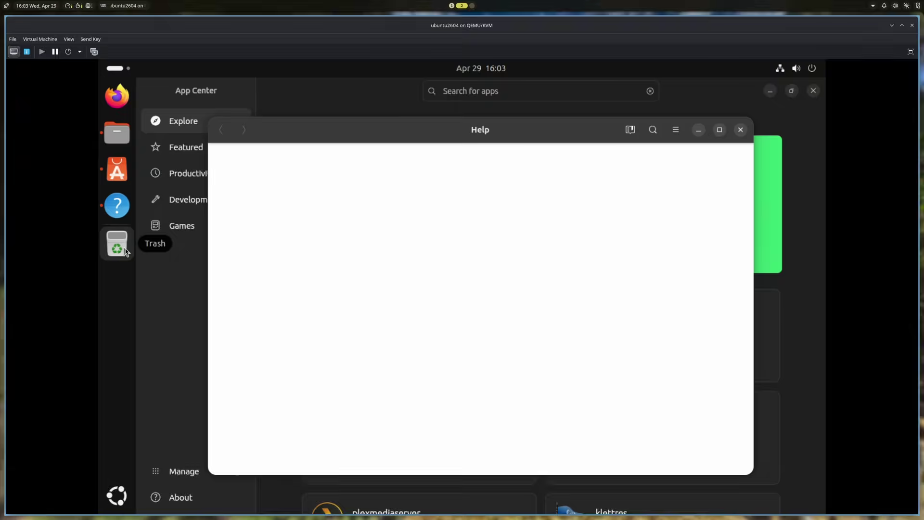
{"action": "left_click", "coordinate": [125, 248]}
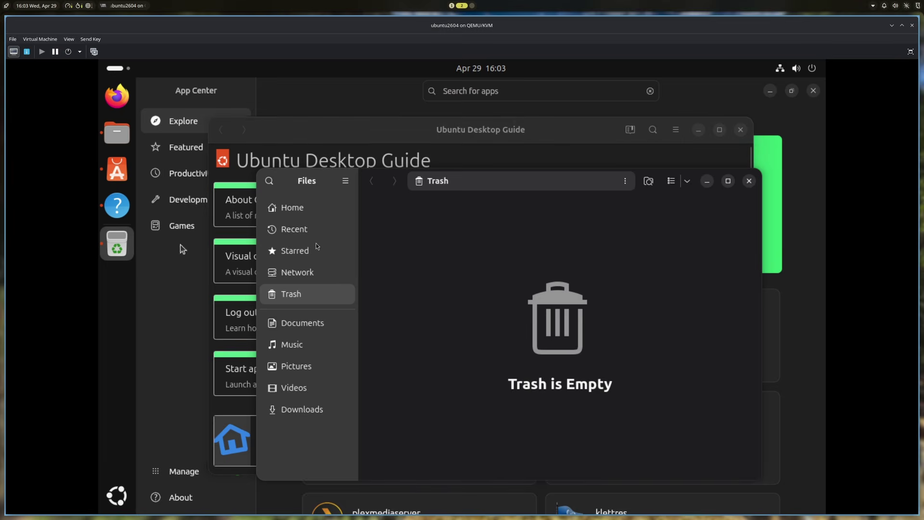
{"action": "left_click", "coordinate": [749, 181]}
{"action": "left_click", "coordinate": [741, 130]}
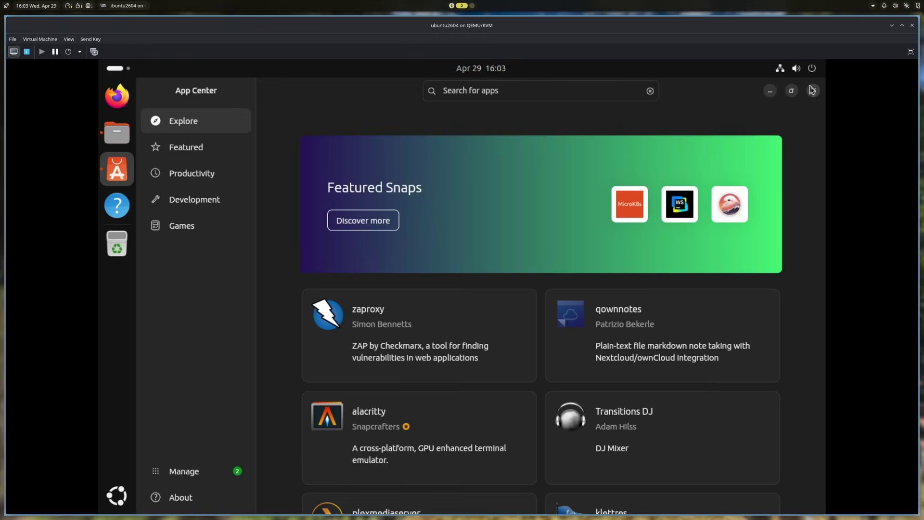
{"action": "left_click", "coordinate": [813, 90]}
{"action": "left_click", "coordinate": [720, 153]}
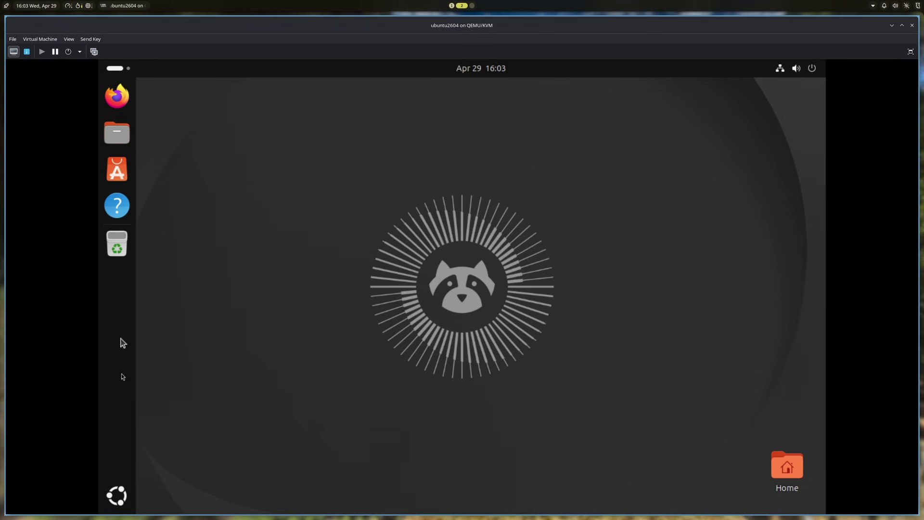
Launch Terminal from the app search and run neofetch, which is not found
{"action": "left_click", "coordinate": [116, 496]}
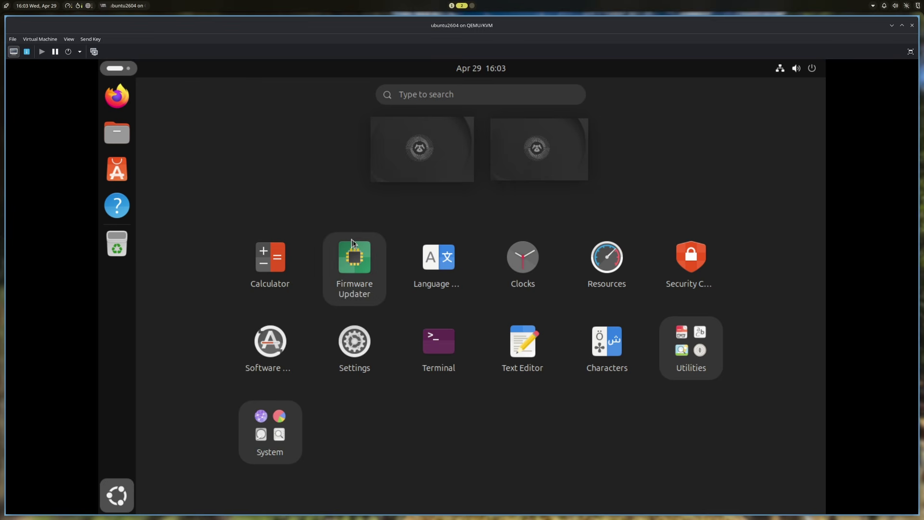
{"action": "type", "text": "term"}
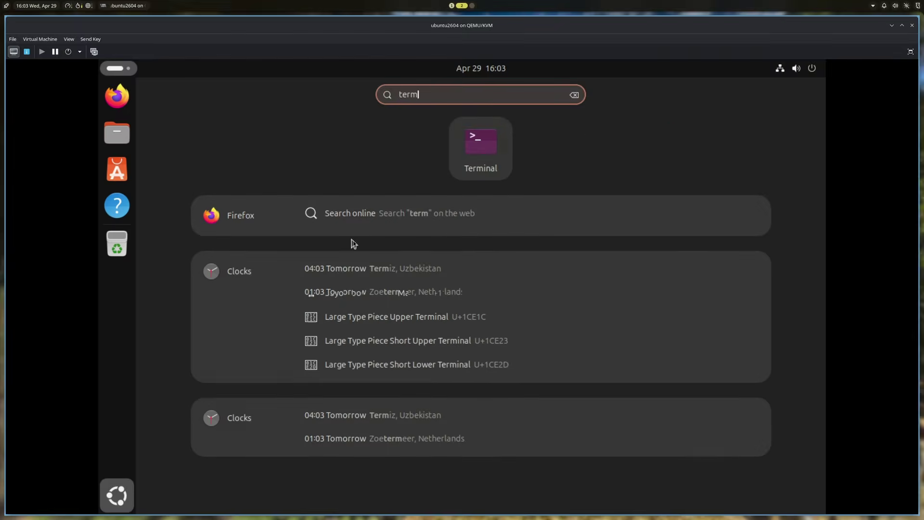
{"action": "key", "text": "Return"}
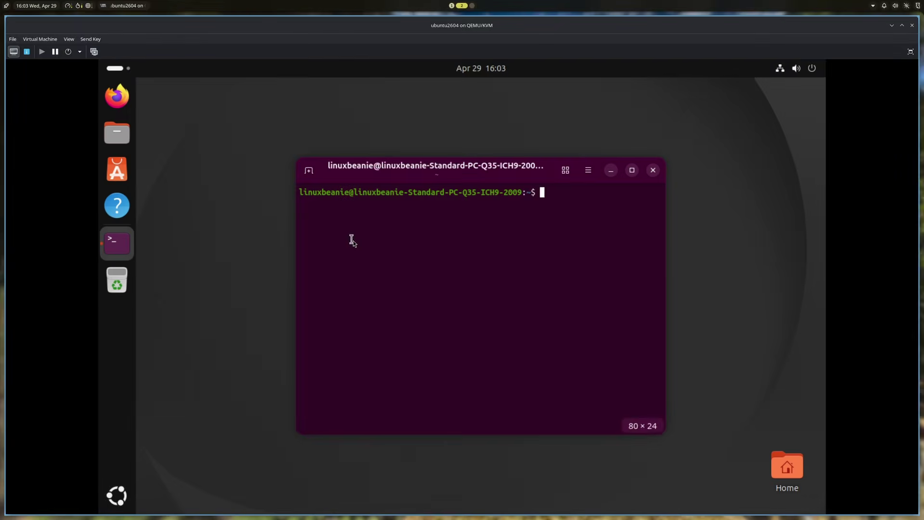
{"action": "type", "text": "neofetch"}
{"action": "key", "text": "Return"}
Install fastfetch with sudo apt install, entering the password and confirming with y
{"action": "type", "text": "sudo p"}
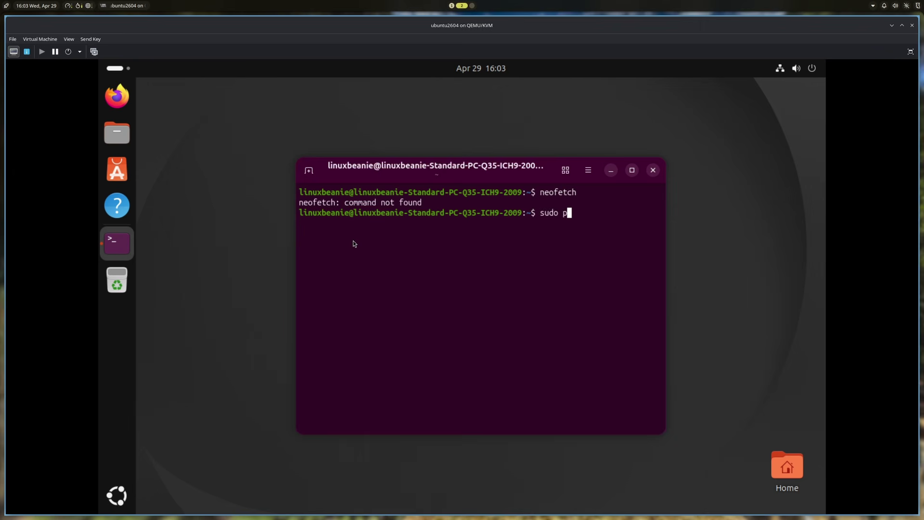
{"action": "key", "text": "BackSpace"}
{"action": "type", "text": "apt install fat"}
{"action": "key", "text": "BackSpace"}
{"action": "type", "text": "stfetch"}
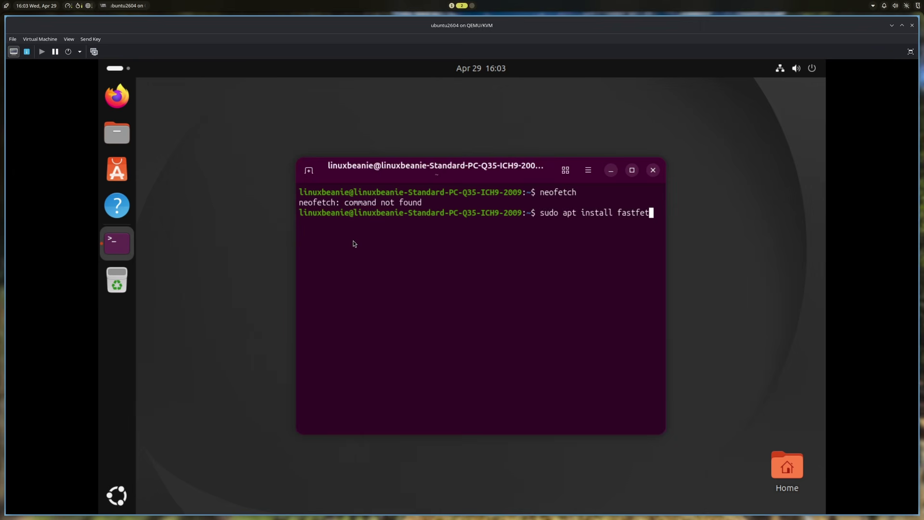
{"action": "key", "text": "Return"}
{"action": "type", "text": "*****"}
{"action": "key", "text": "Return"}
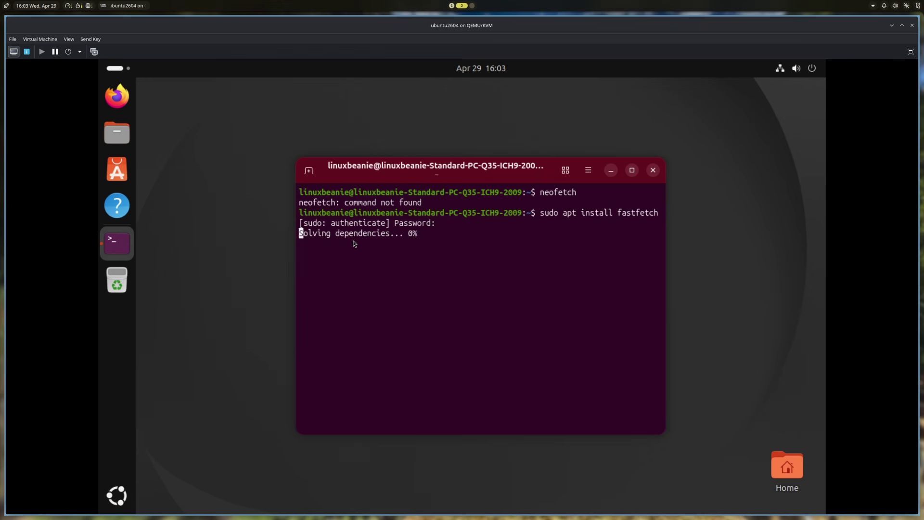
{"action": "type", "text": "y"}
{"action": "key", "text": "Return"}
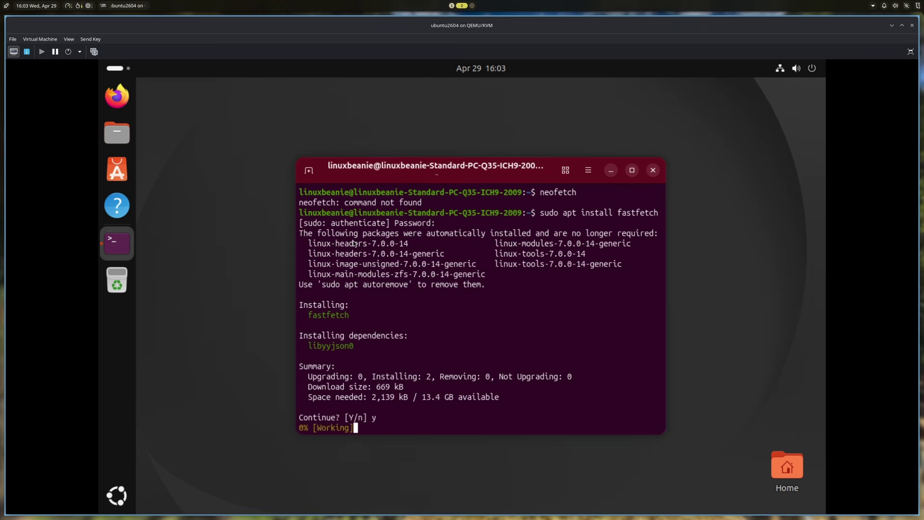
Maximize the terminal window and clear the screen
{"action": "left_click", "coordinate": [632, 169]}
{"action": "type", "text": "clear"}
{"action": "key", "text": "Return"}
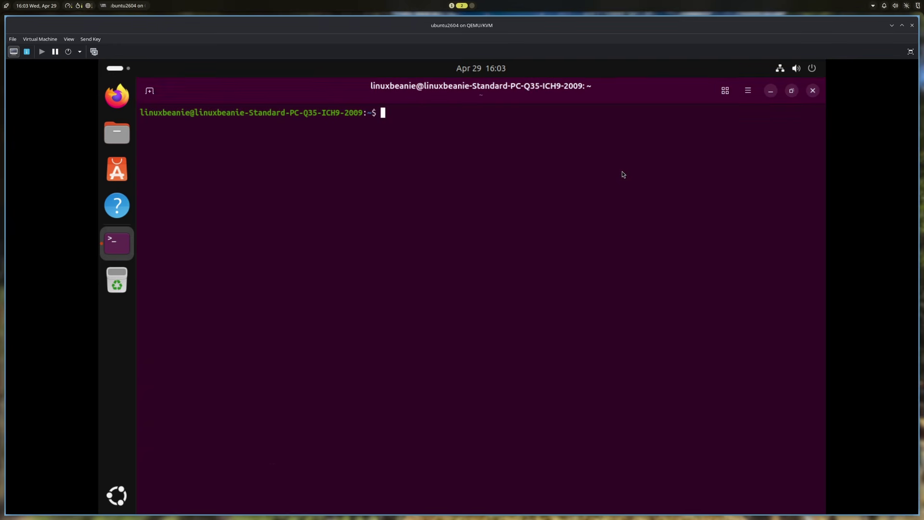
Run neofetch to show it is missing, then run fastfetch to display system information
{"action": "type", "text": "fastfe"}
{"action": "key", "text": "BackSpace"}
{"action": "key", "text": "BackSpace"}
{"action": "key", "text": "BackSpace"}
{"action": "key", "text": "BackSpace"}
{"action": "key", "text": "BackSpace"}
{"action": "key", "text": "BackSpace"}
{"action": "type", "text": "neofetch"}
{"action": "key", "text": "Return"}
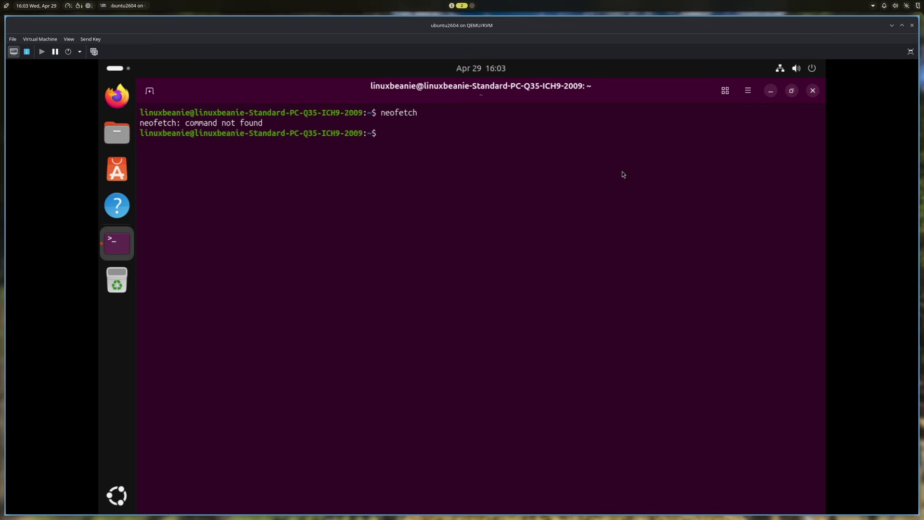
{"action": "type", "text": "fastfetch"}
{"action": "key", "text": "Return"}
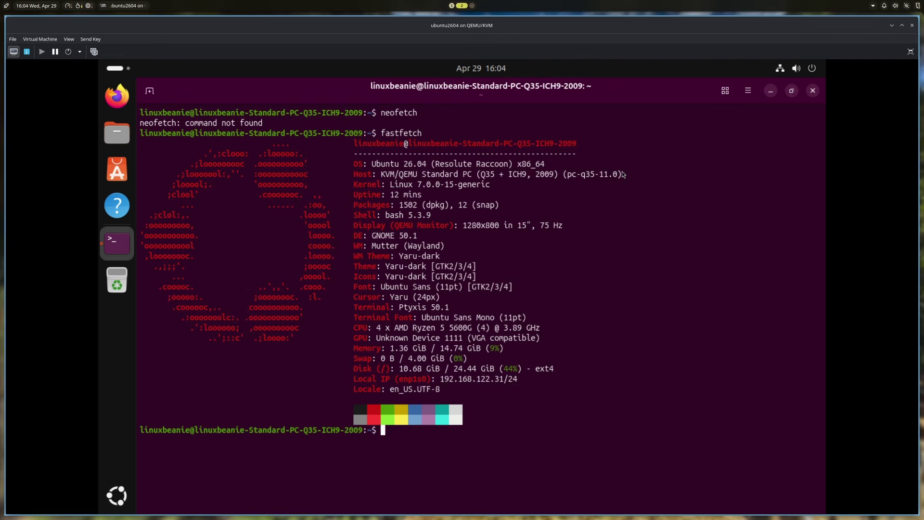
Highlight the GNOME 50.1, Mutter (Wayland) and Yaru-dark theme lines in the fastfetch output
{"action": "left_click_drag", "start_coordinate": [375, 235], "coordinate": [440, 235]}
{"action": "left_click", "coordinate": [437, 236]}
{"action": "left_click_drag", "start_coordinate": [372, 247], "coordinate": [444, 246]}
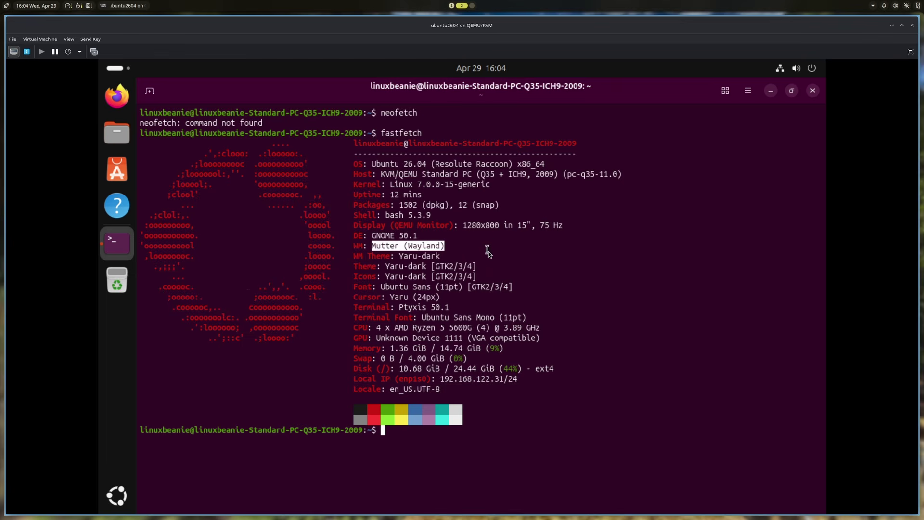
{"action": "left_click", "coordinate": [412, 256]}
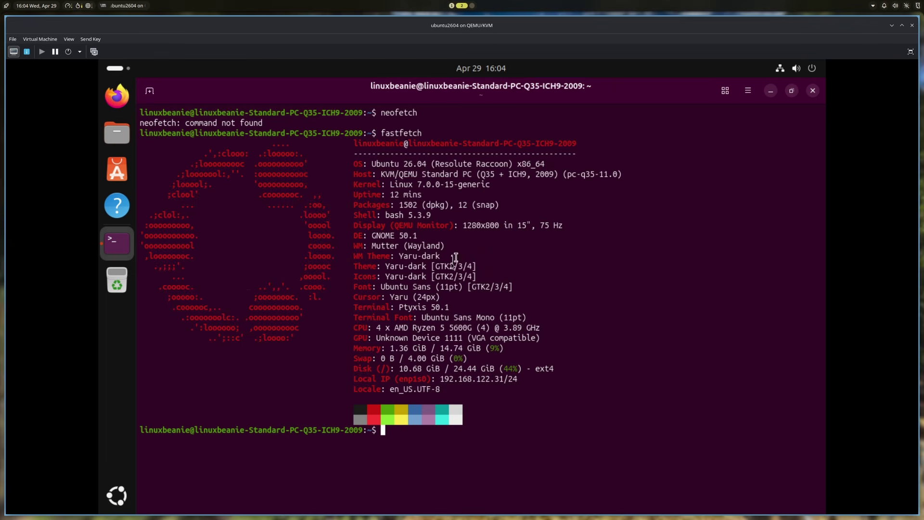
{"action": "left_click_drag", "start_coordinate": [401, 257], "coordinate": [443, 277]}
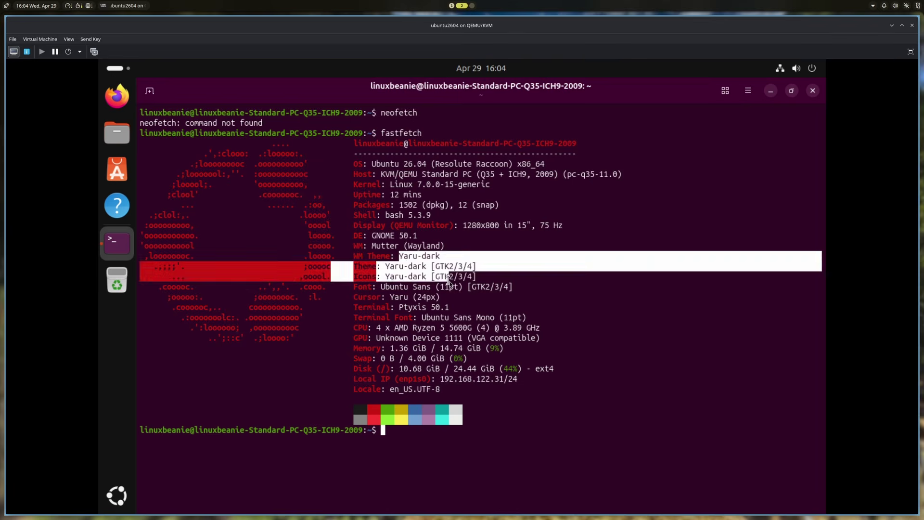
{"action": "left_click", "coordinate": [447, 275]}
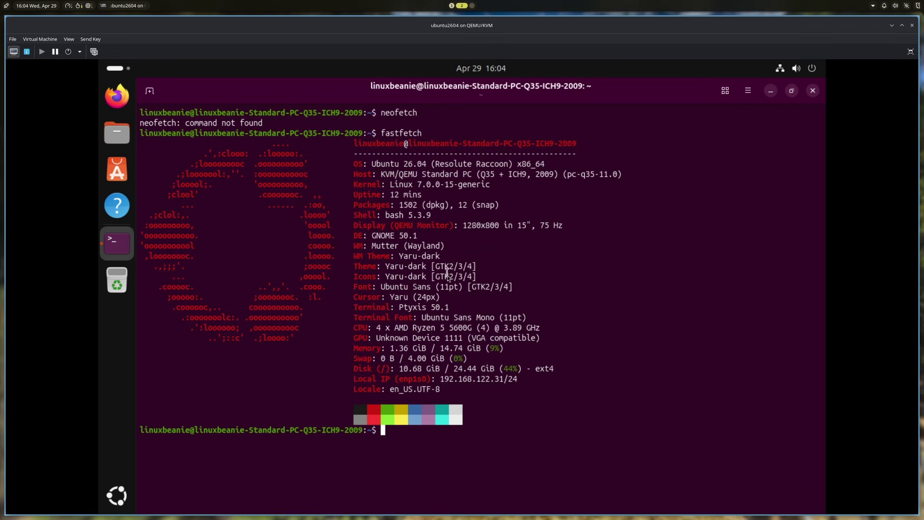
Highlight the Ptyxis 50.1 terminal and CPU/GPU details, then close the terminal
{"action": "mouse_move", "coordinate": [401, 308]}
{"action": "left_mouse_down"}
{"action": "mouse_move", "coordinate": [455, 308]}
{"action": "mouse_move", "coordinate": [401, 308]}
{"action": "left_mouse_up"}
{"action": "left_click", "coordinate": [457, 308]}
{"action": "left_click", "coordinate": [402, 309]}
{"action": "left_click_drag", "start_coordinate": [368, 328], "coordinate": [459, 382]}
{"action": "left_click", "coordinate": [458, 383]}
{"action": "left_click", "coordinate": [814, 91]}
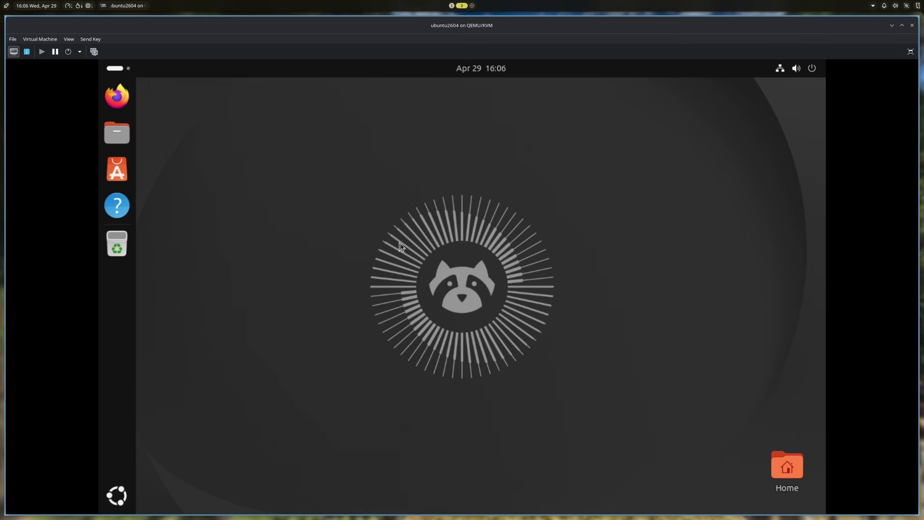
{"action": "key", "text": "alt+Tab"}
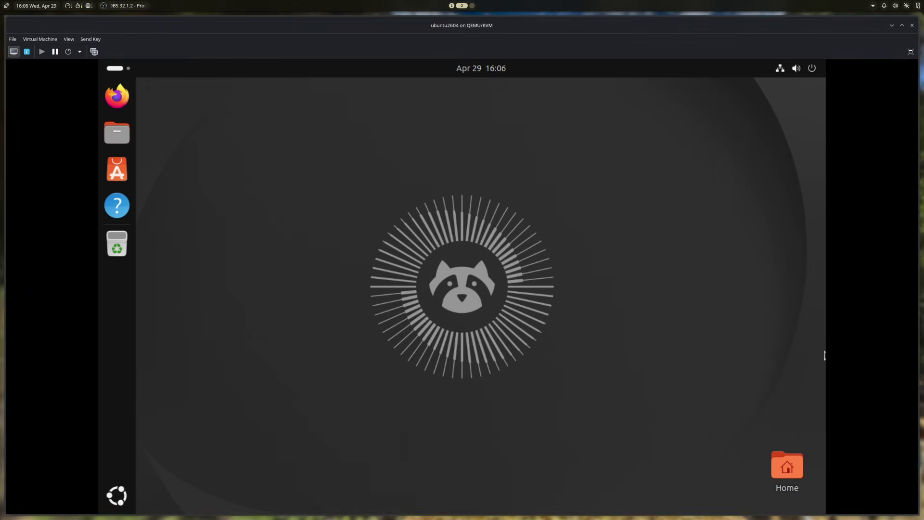